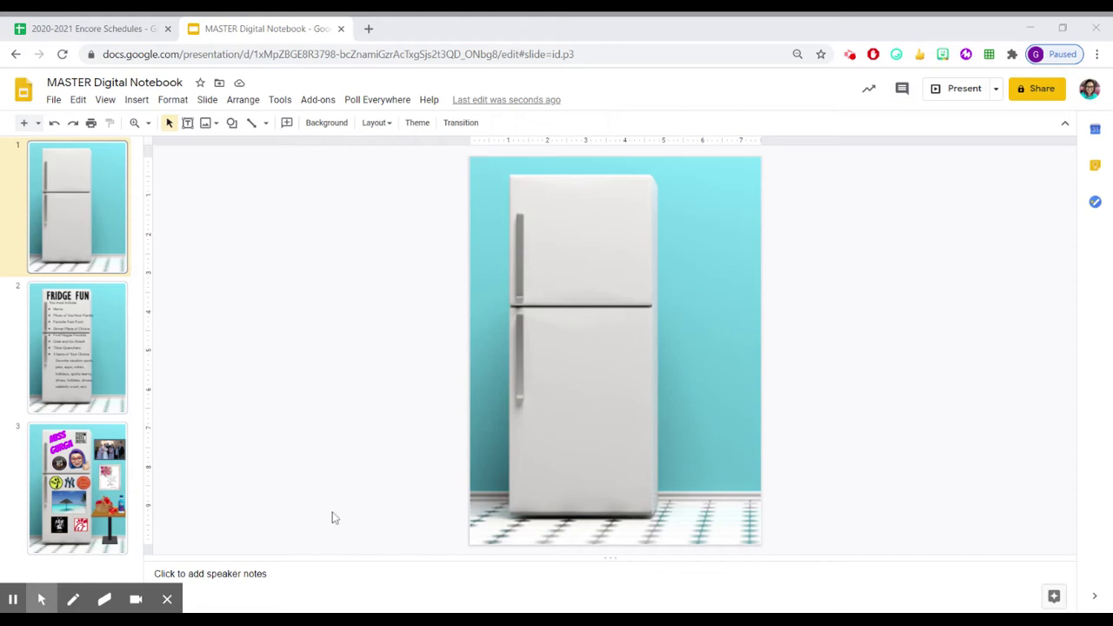
Step: Compare the decorated fridge example slide with the plain fridge slide
click(81, 481)
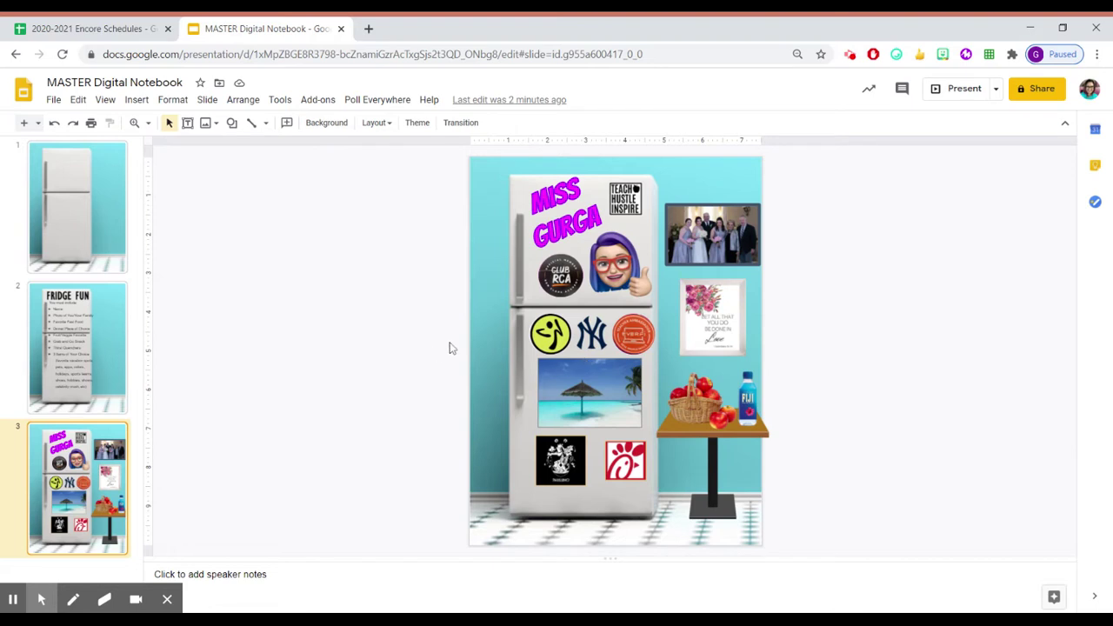
click(113, 178)
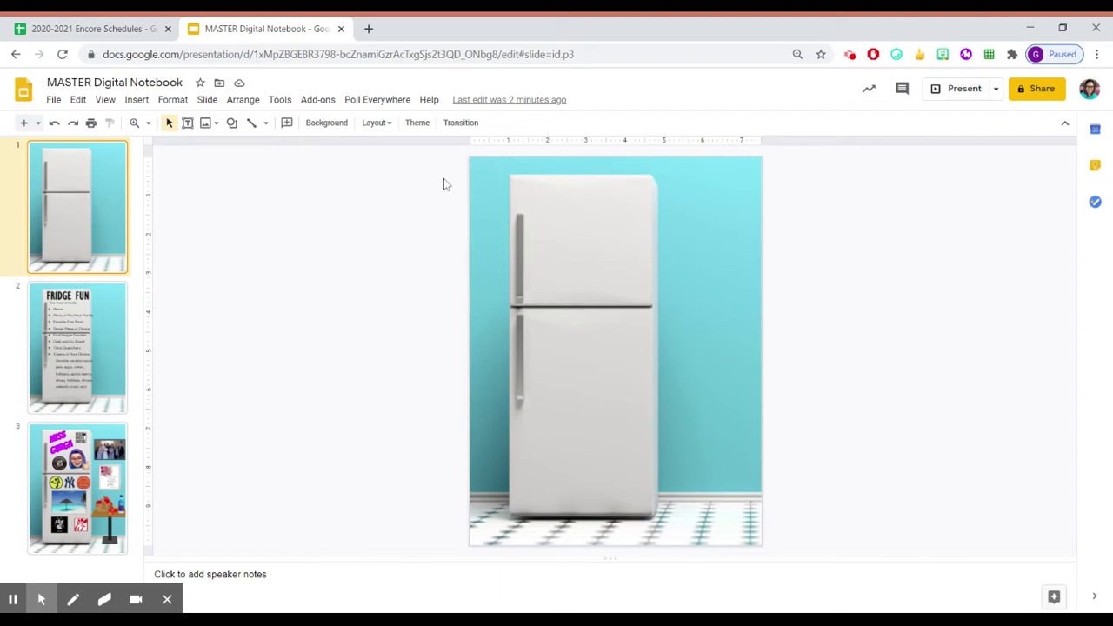
click(67, 497)
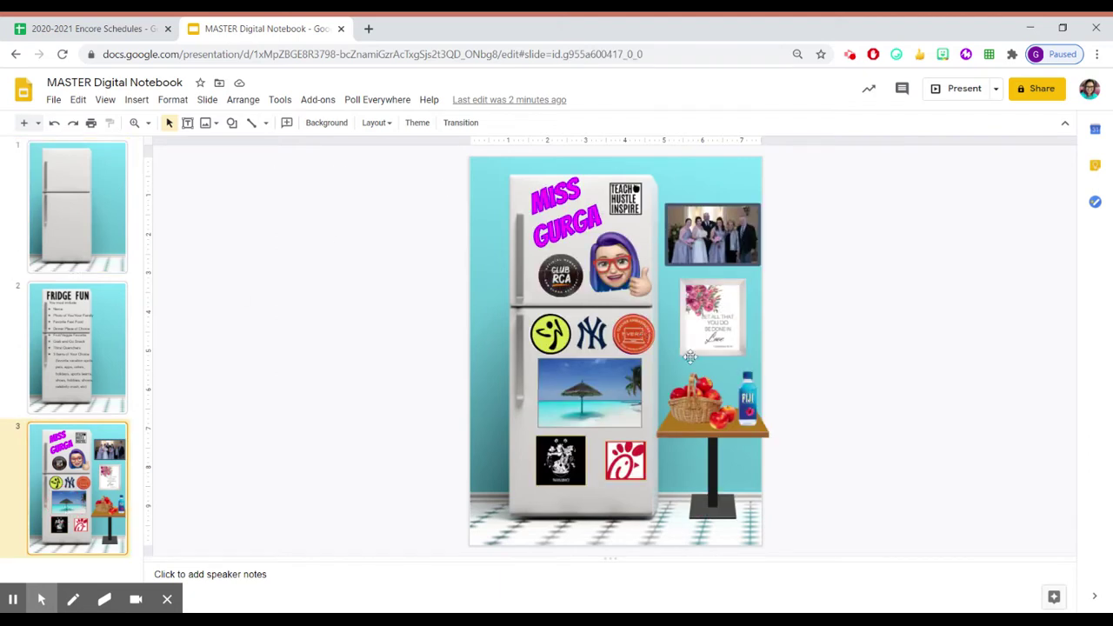
click(94, 202)
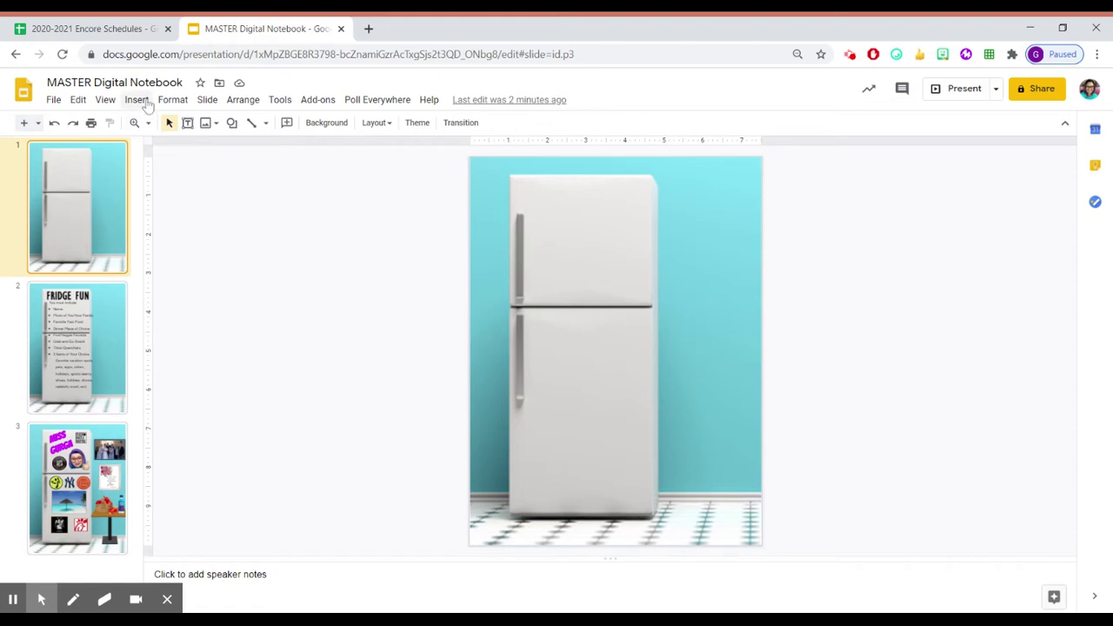
Step: Insert the purple IMG logo from Google Drive's Recent files onto the plain fridge slide
mouse_move(119, 608)
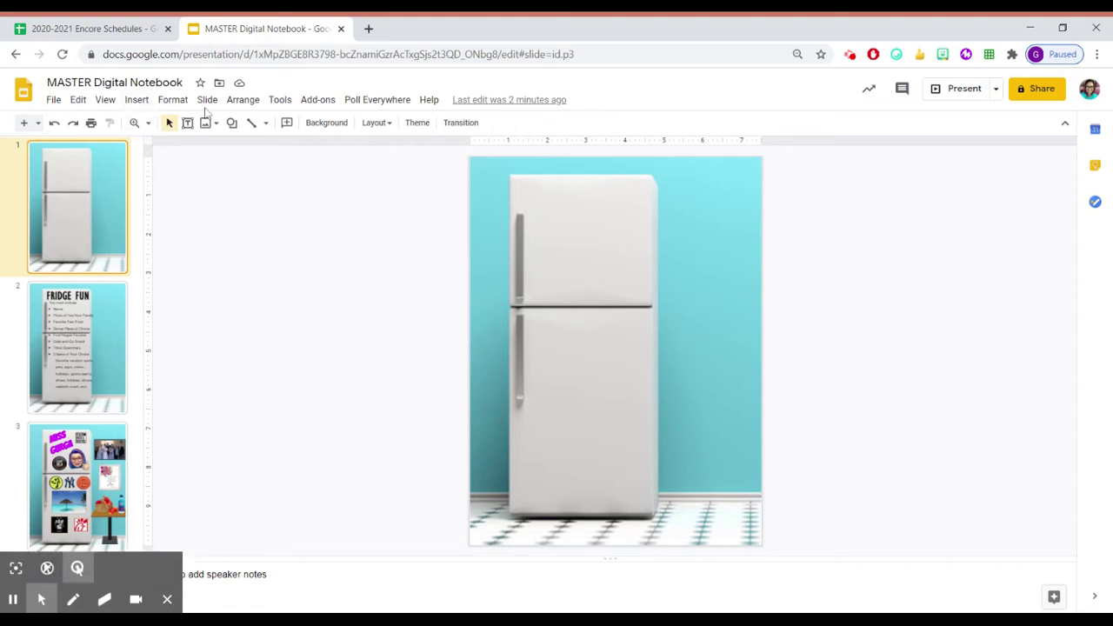
click(136, 99)
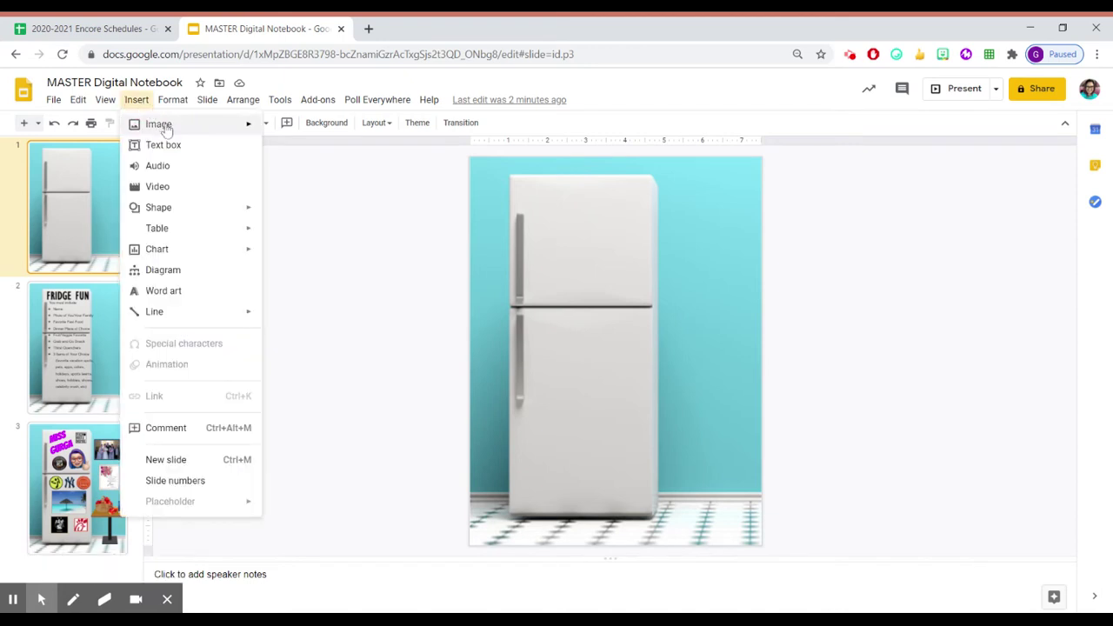
mouse_move(168, 127)
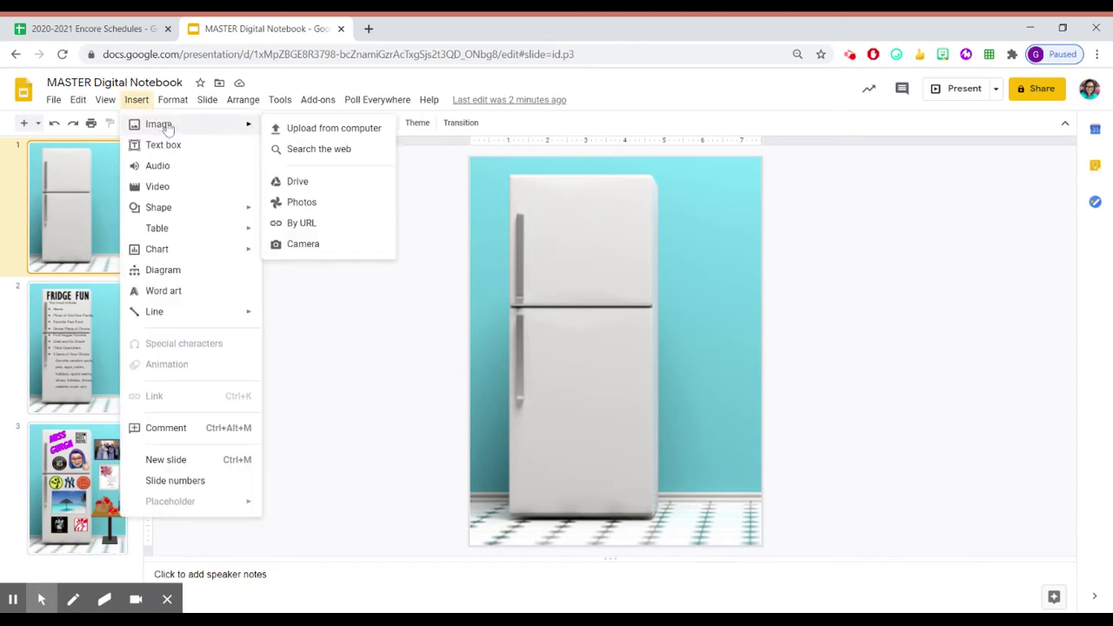
click(297, 181)
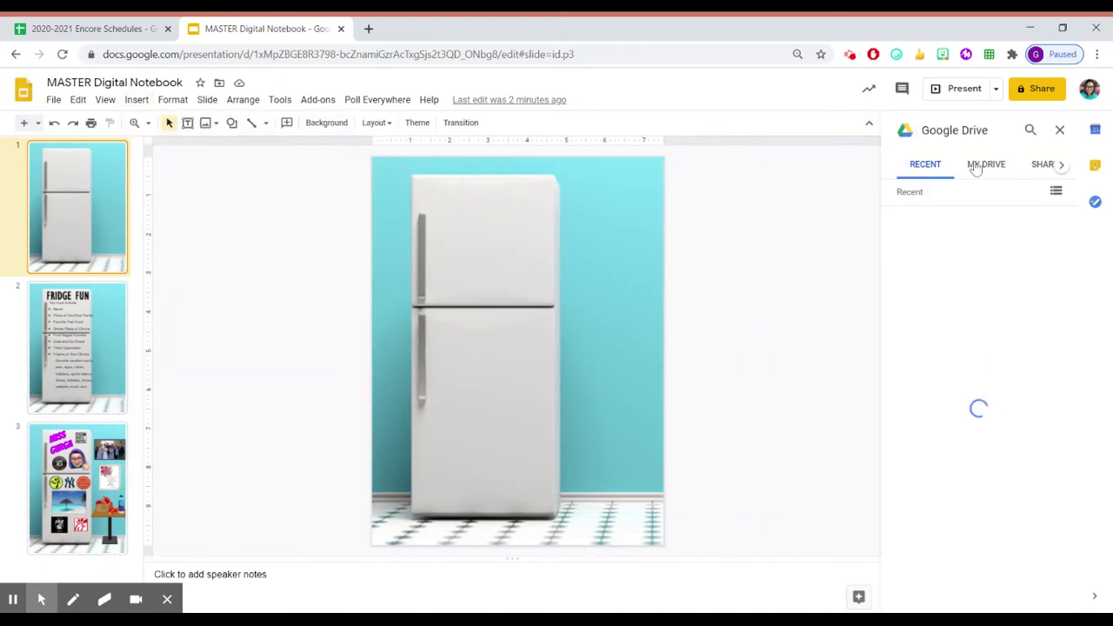
click(977, 168)
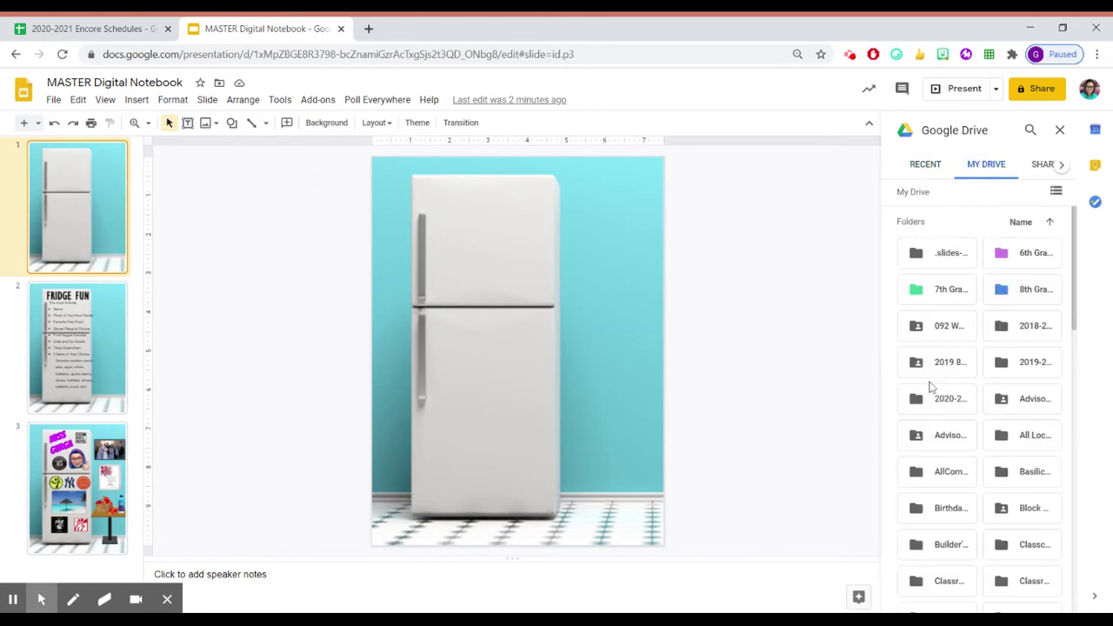
double_click(946, 405)
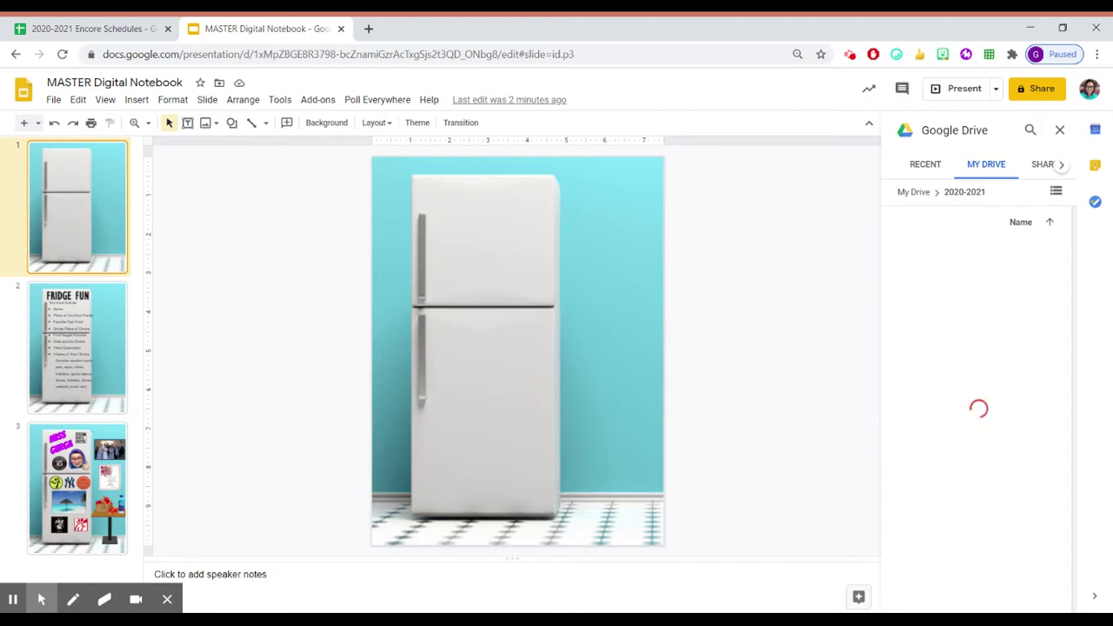
click(925, 165)
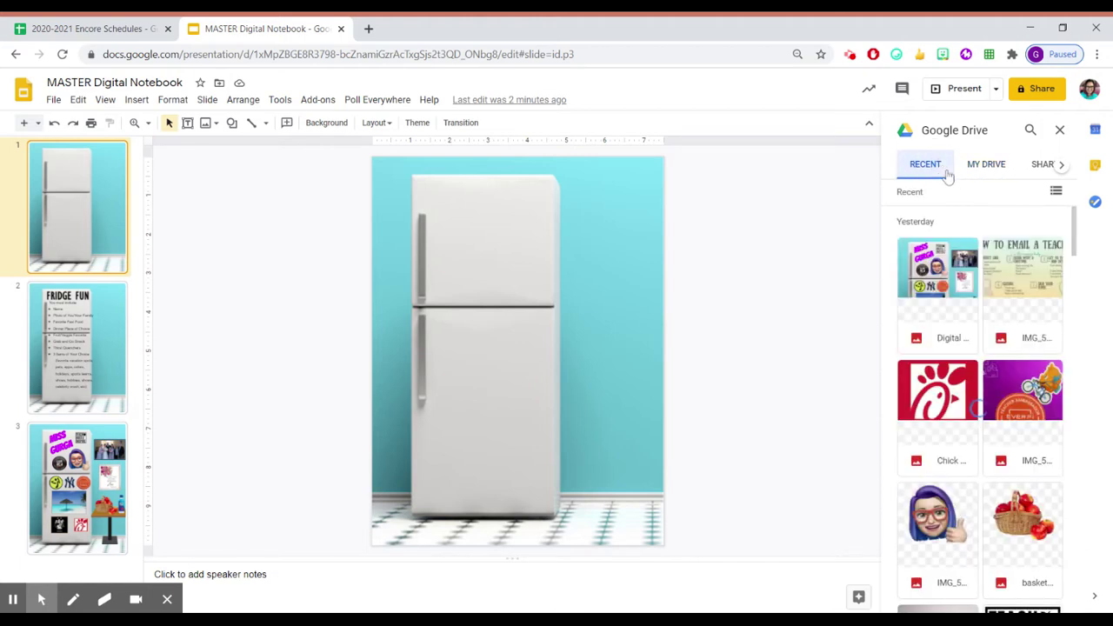
click(1044, 402)
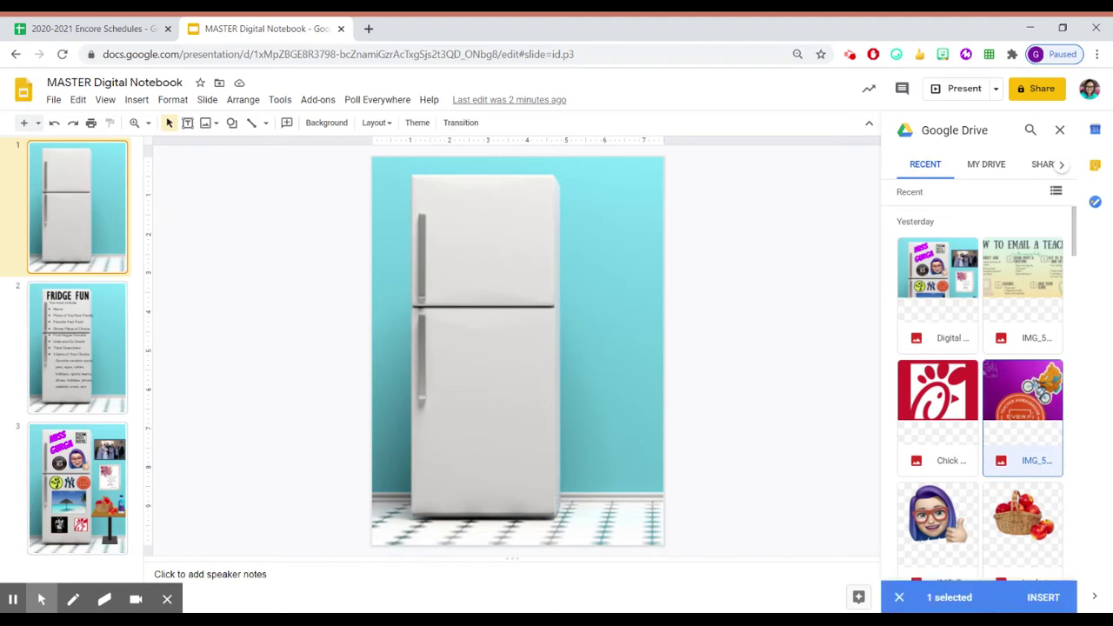
double_click(998, 403)
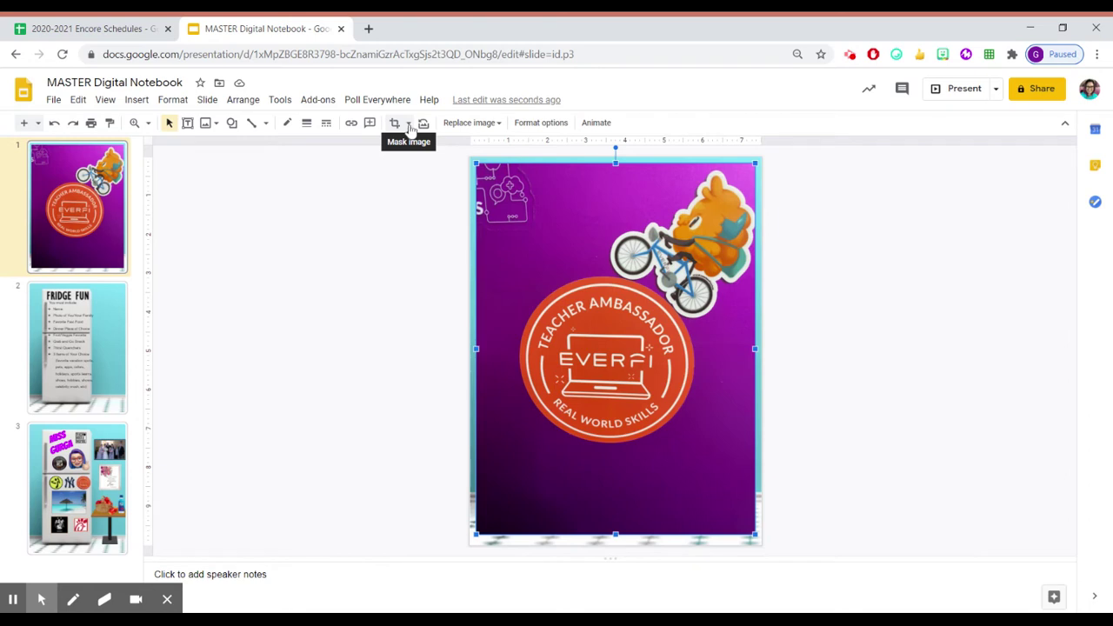
Step: Mask the Everfi badge image with the oval shape
click(408, 124)
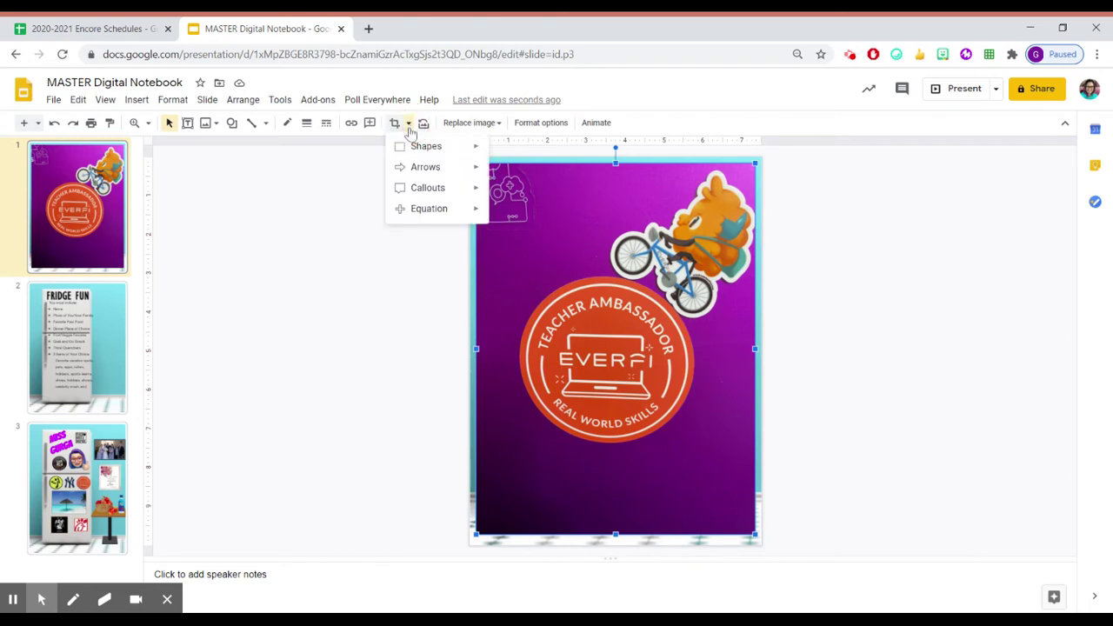
mouse_move(412, 150)
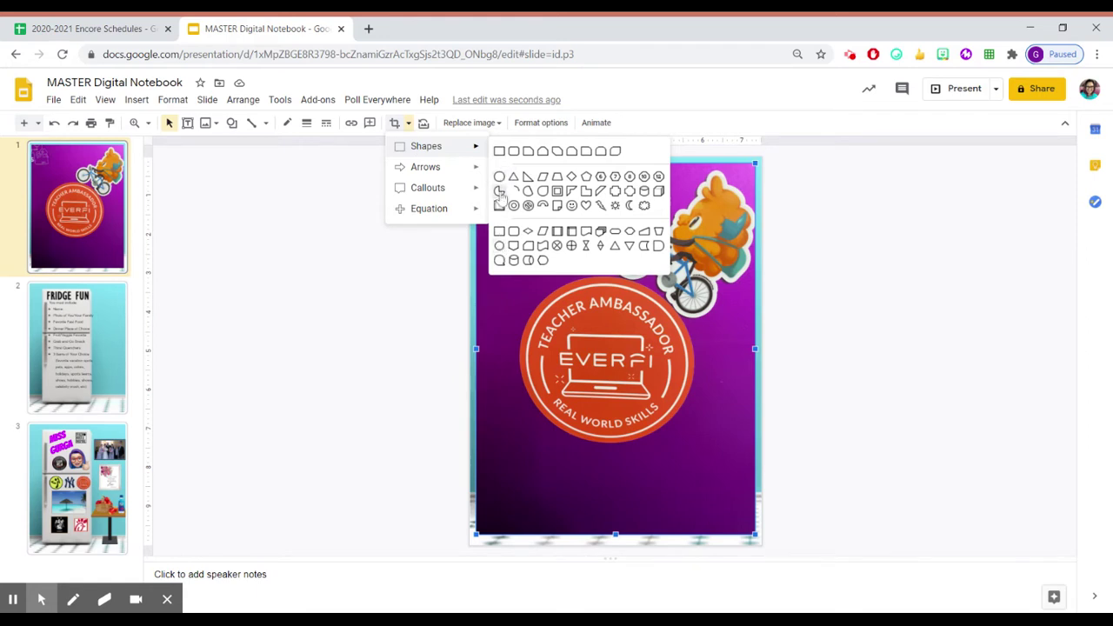
click(499, 176)
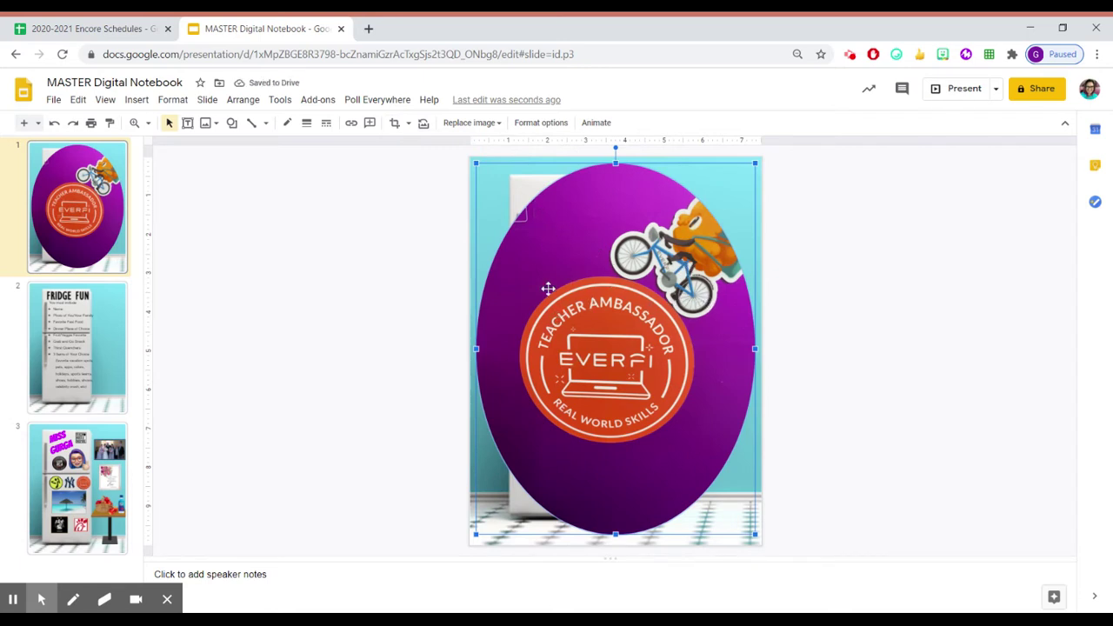
Step: Crop the oval image tightly around the round orange Everfi Teacher Ambassador badge
click(394, 123)
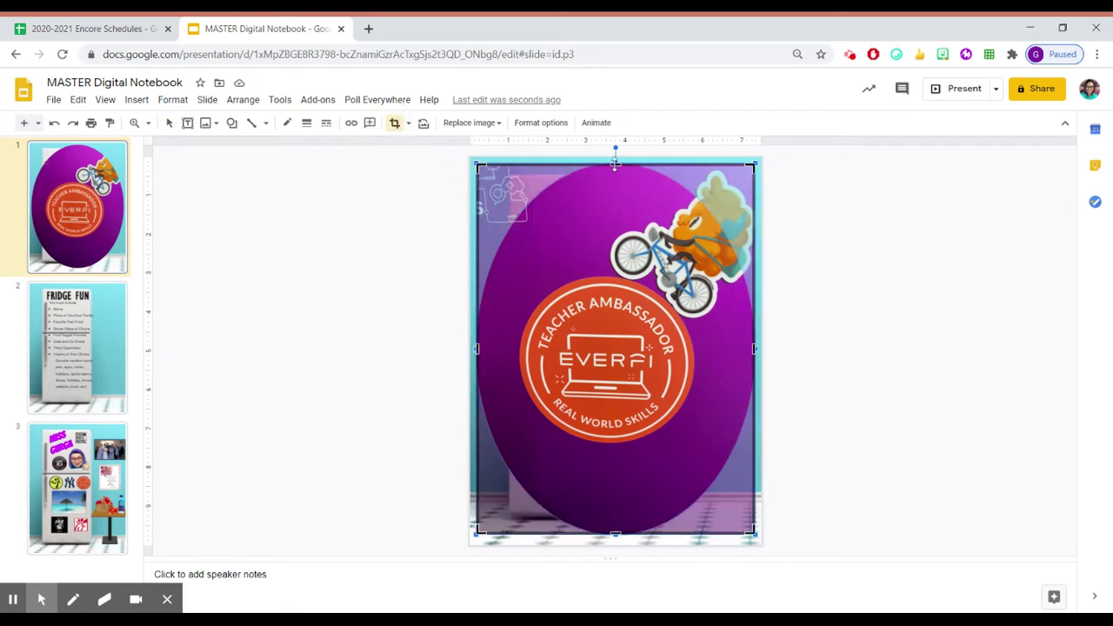
drag(615, 163, 607, 278)
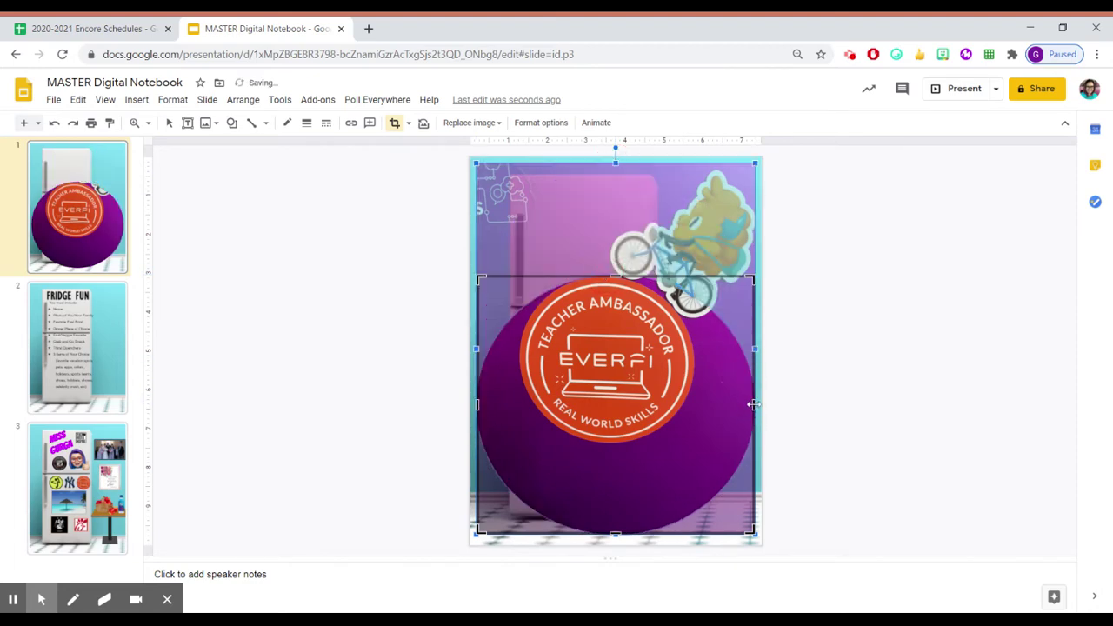
drag(754, 403, 712, 388)
drag(709, 529, 705, 444)
drag(705, 360, 693, 359)
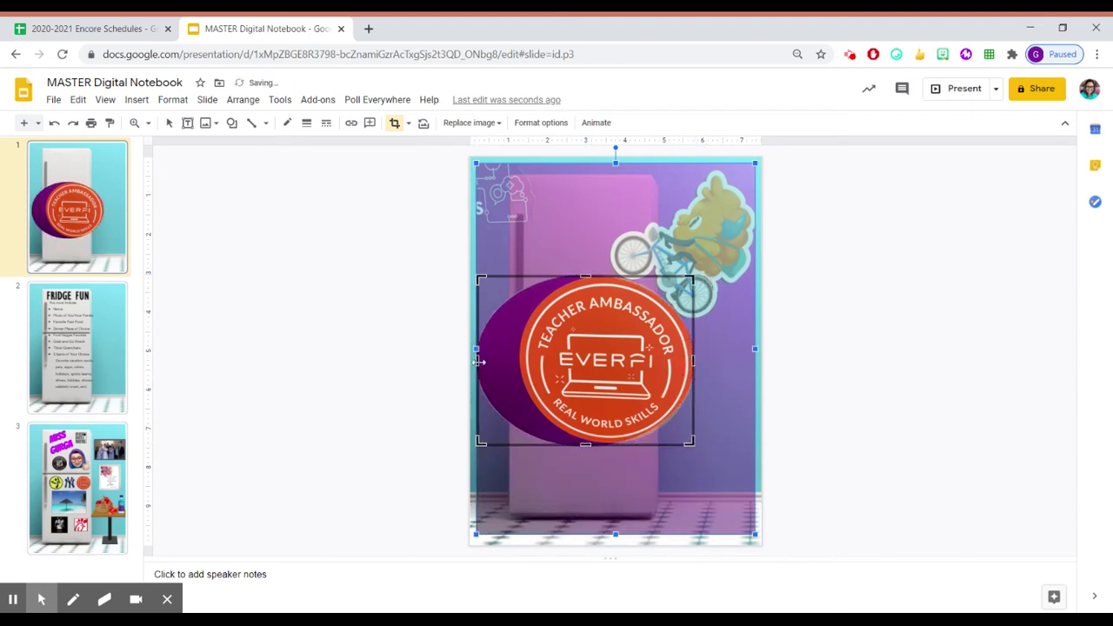
drag(477, 360, 519, 372)
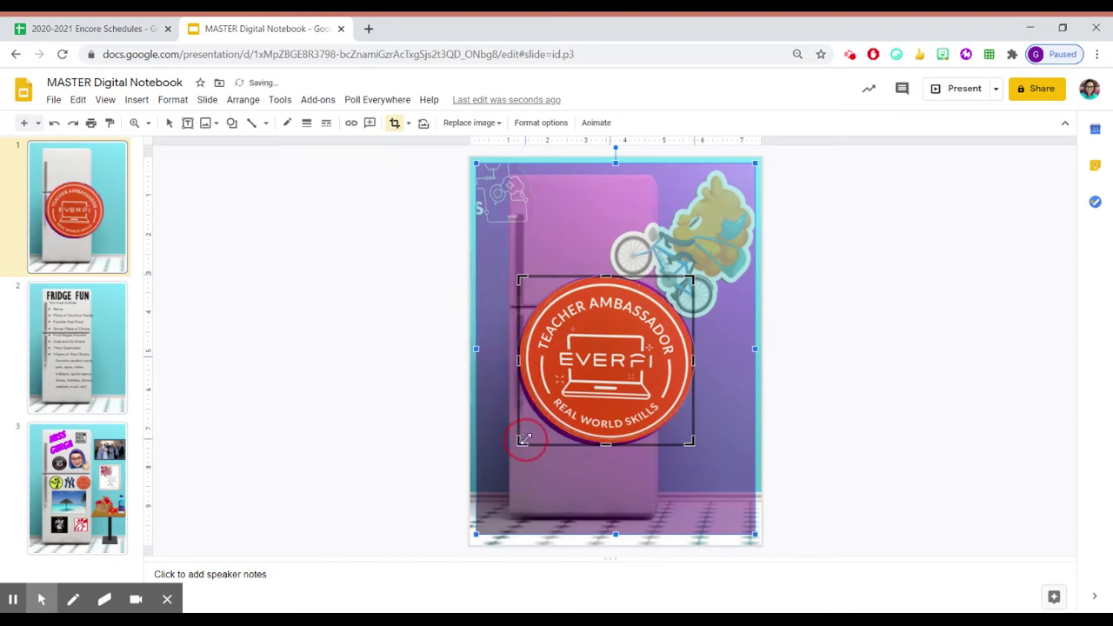
drag(524, 440, 525, 438)
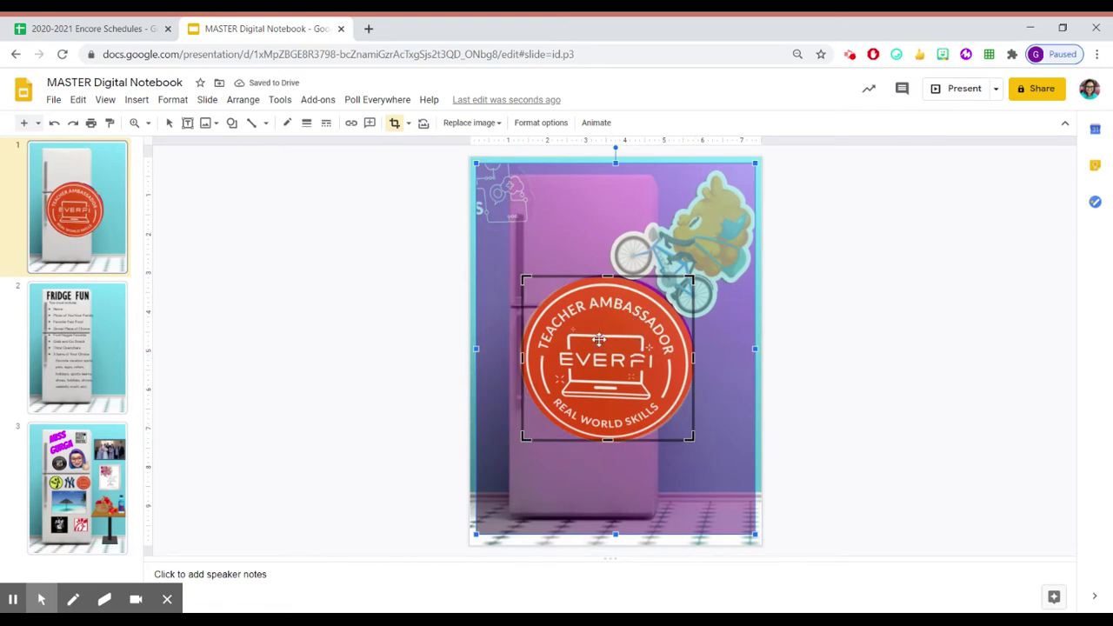
drag(689, 279, 687, 283)
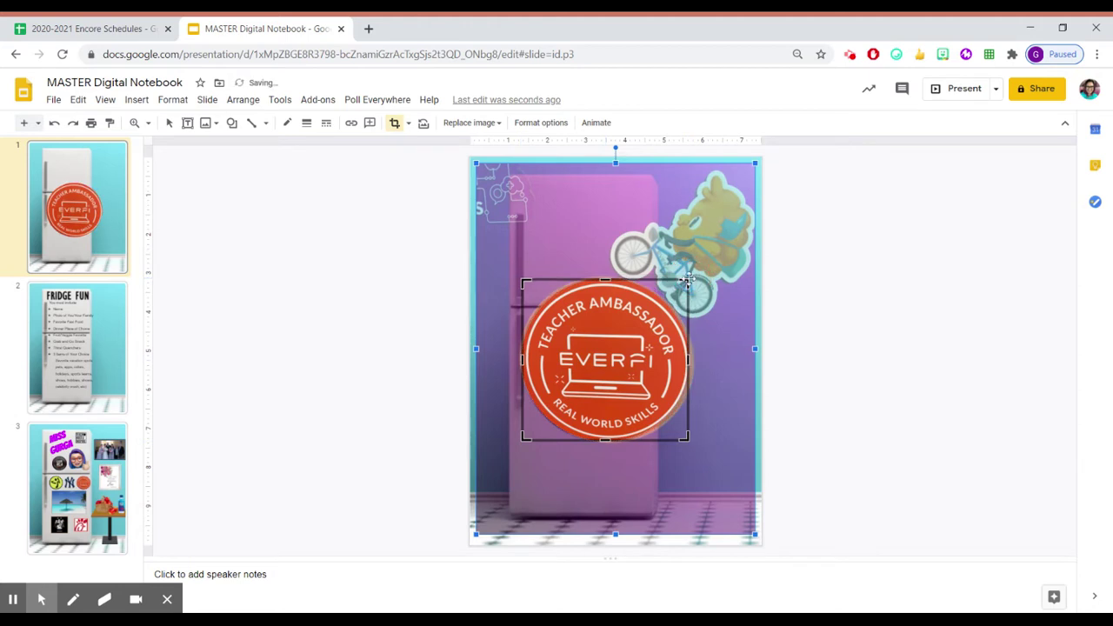
click(394, 125)
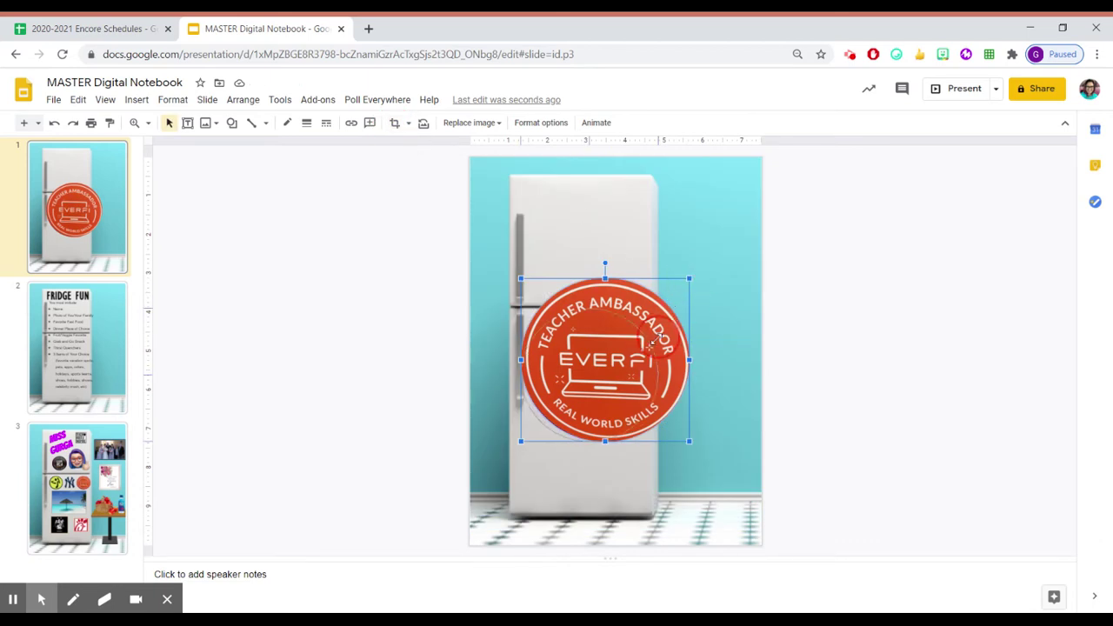
Step: Undo the enlargement, then shrink the Everfi badge to magnet size on the fridge door
key(ctrl+z)
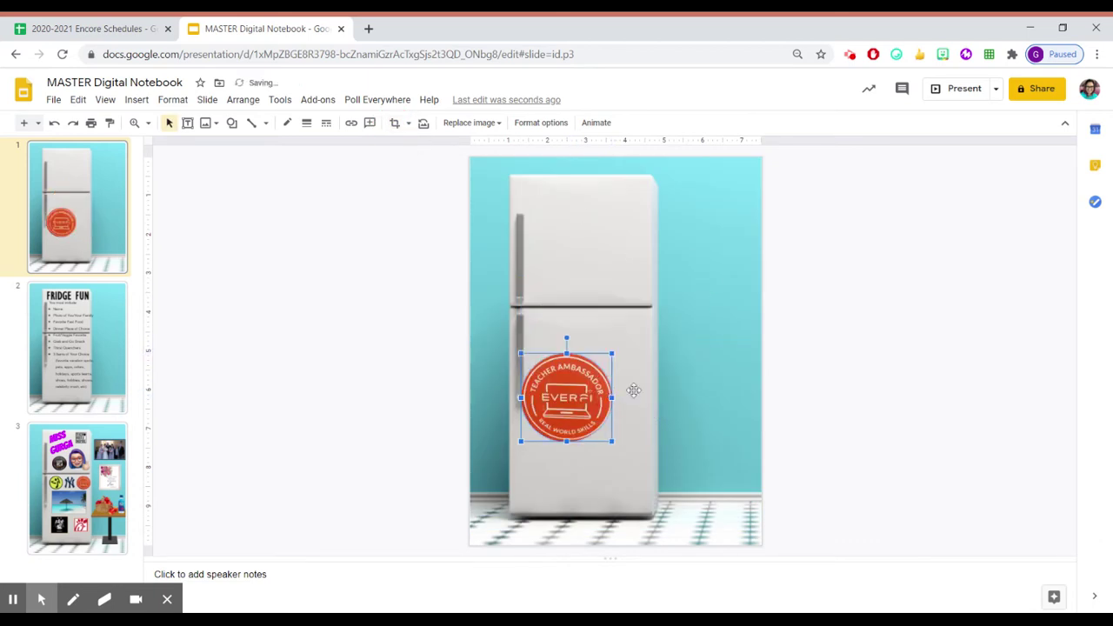
drag(624, 367, 630, 356)
drag(657, 400, 625, 360)
drag(659, 318, 628, 334)
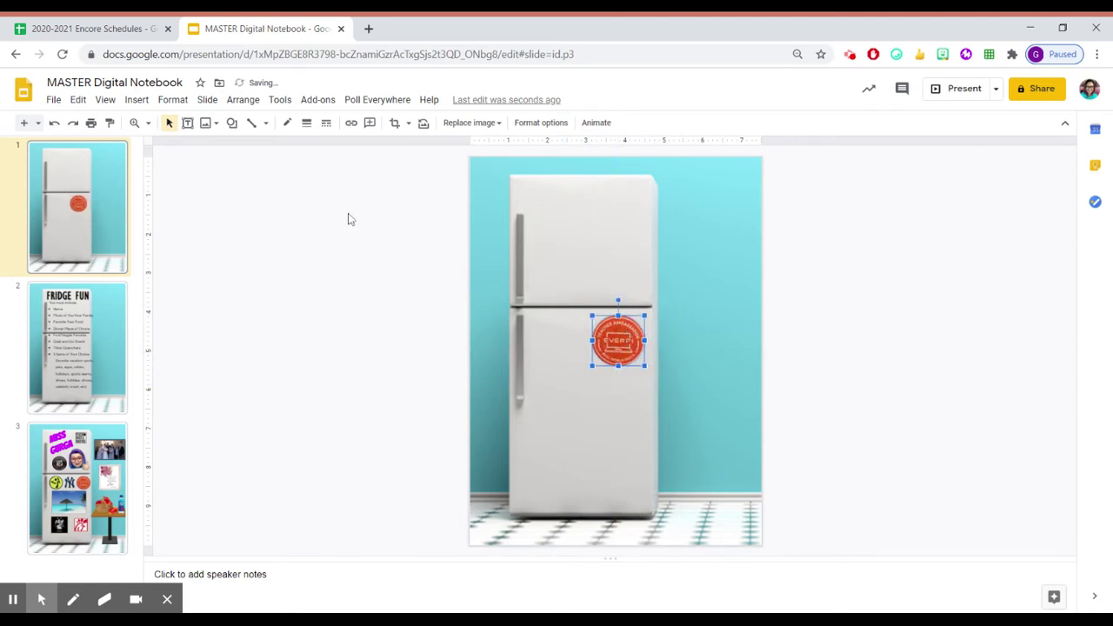
click(136, 99)
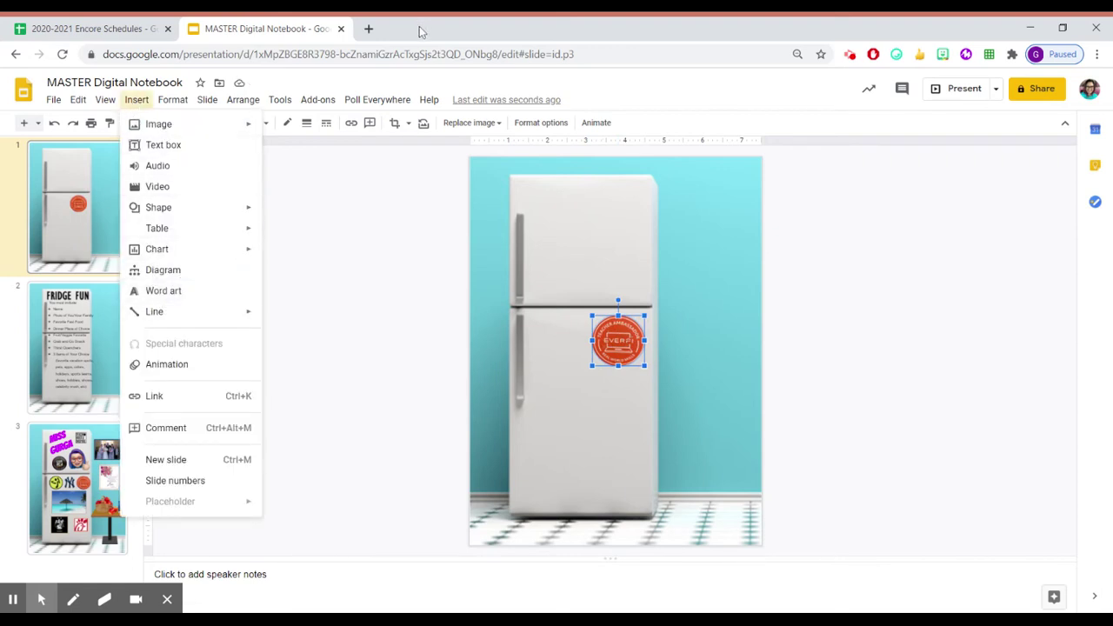
Step: Go to flamingtext.com in a new Chrome tab
click(368, 29)
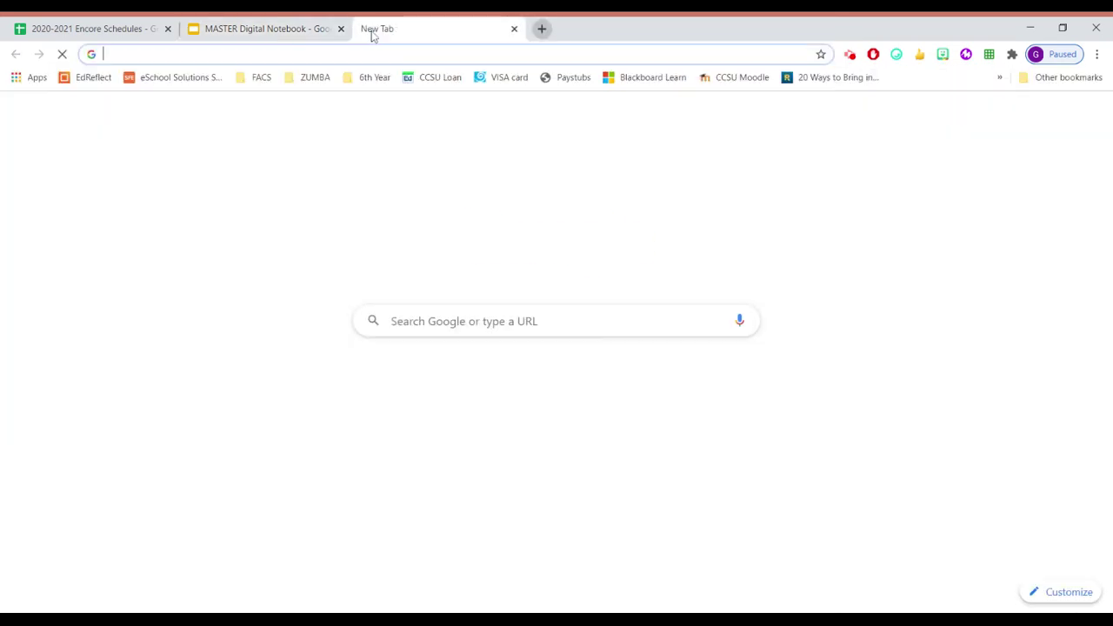
text(g)
text(la)
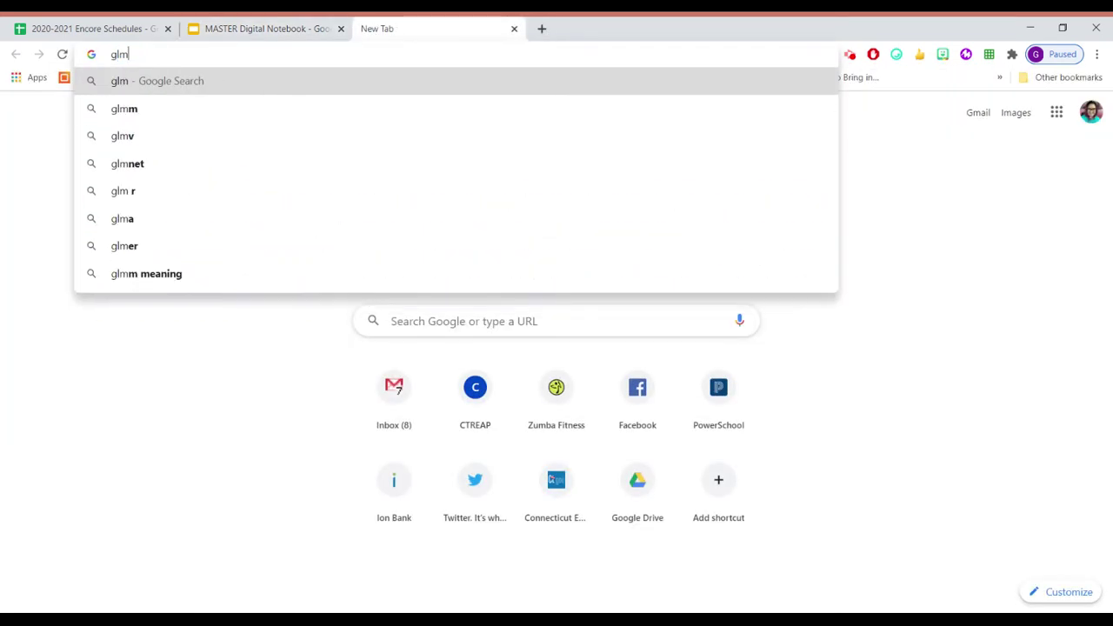
key(BackSpace)
key(BackSpace)
key(BackSpace)
text(flamingte)
text(x.com)
key(BackSpace)
key(BackSpace)
key(BackSpace)
key(BackSpace)
text(t.com)
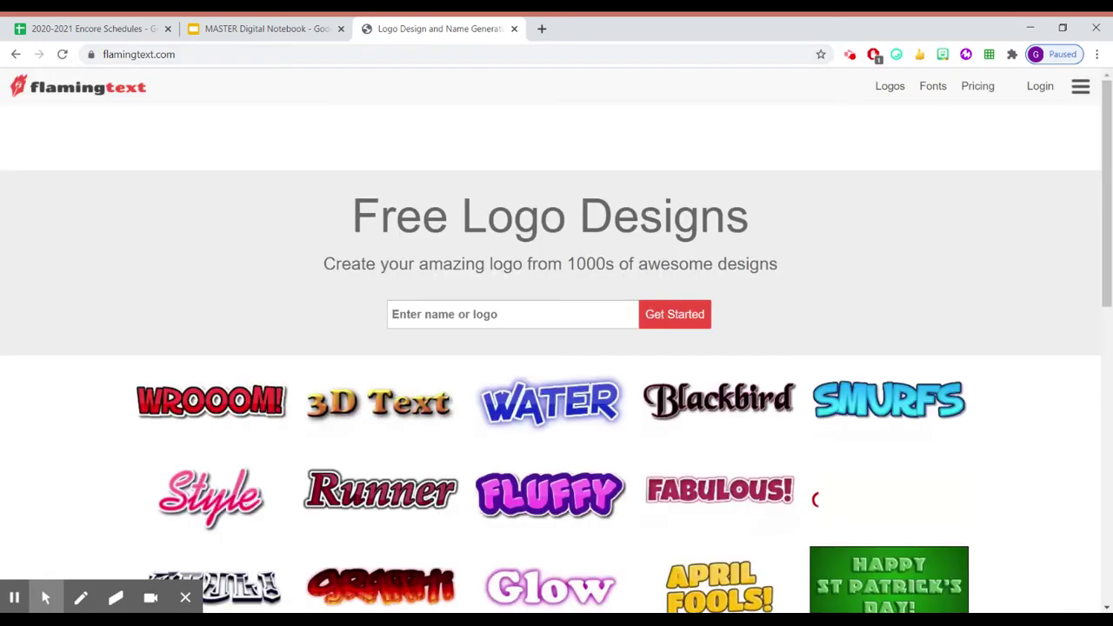
Step: Generate FlamingText logo designs for the teacher's name
click(456, 315)
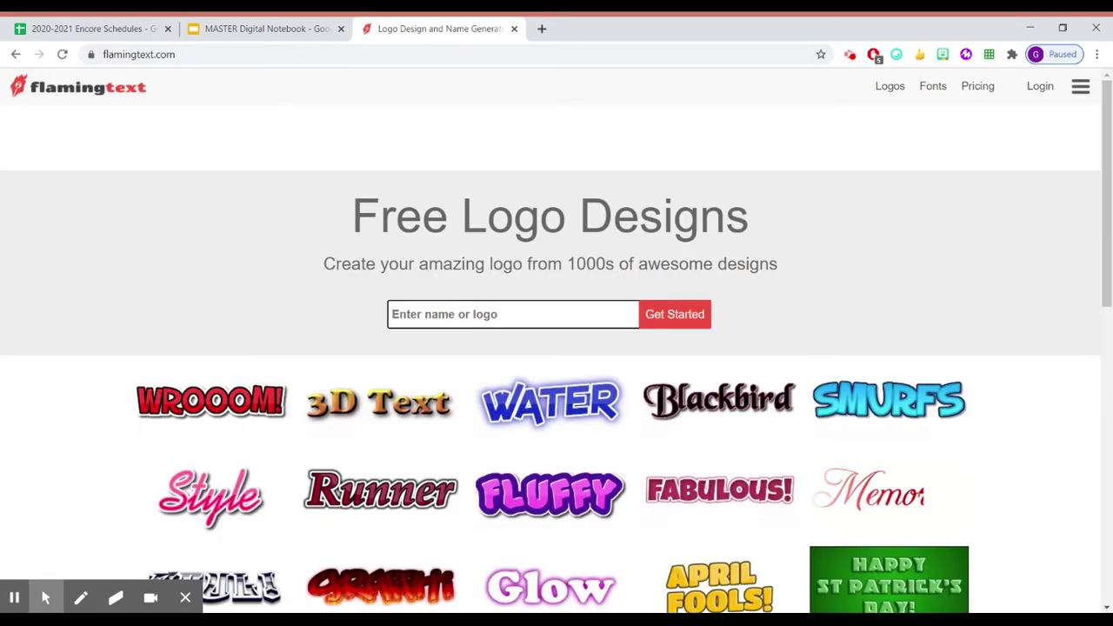
text(Miss Gurga)
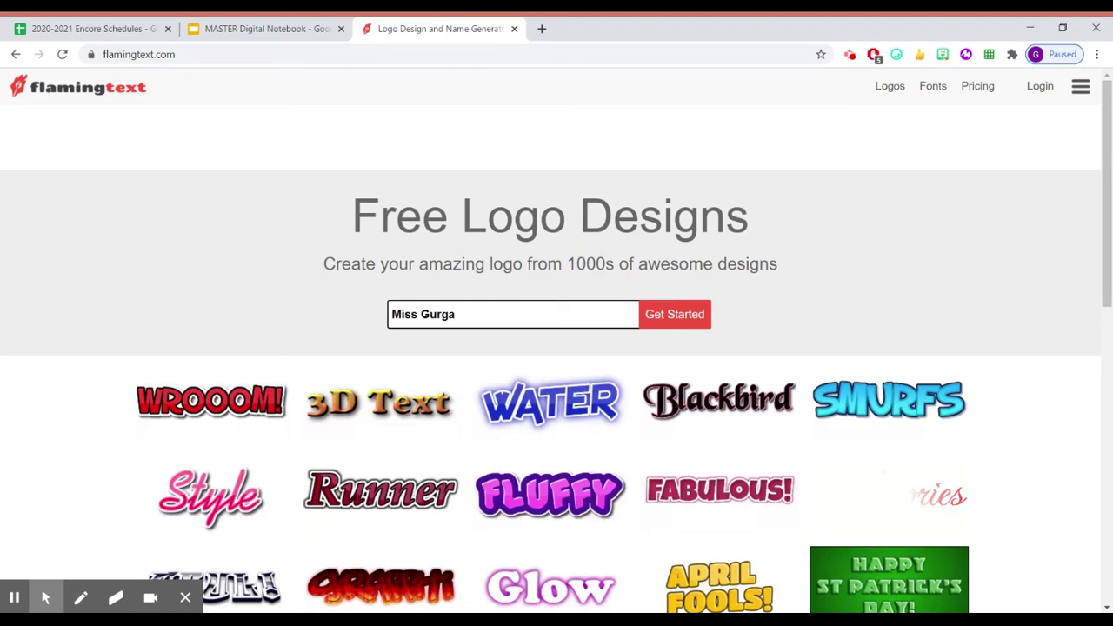
click(663, 317)
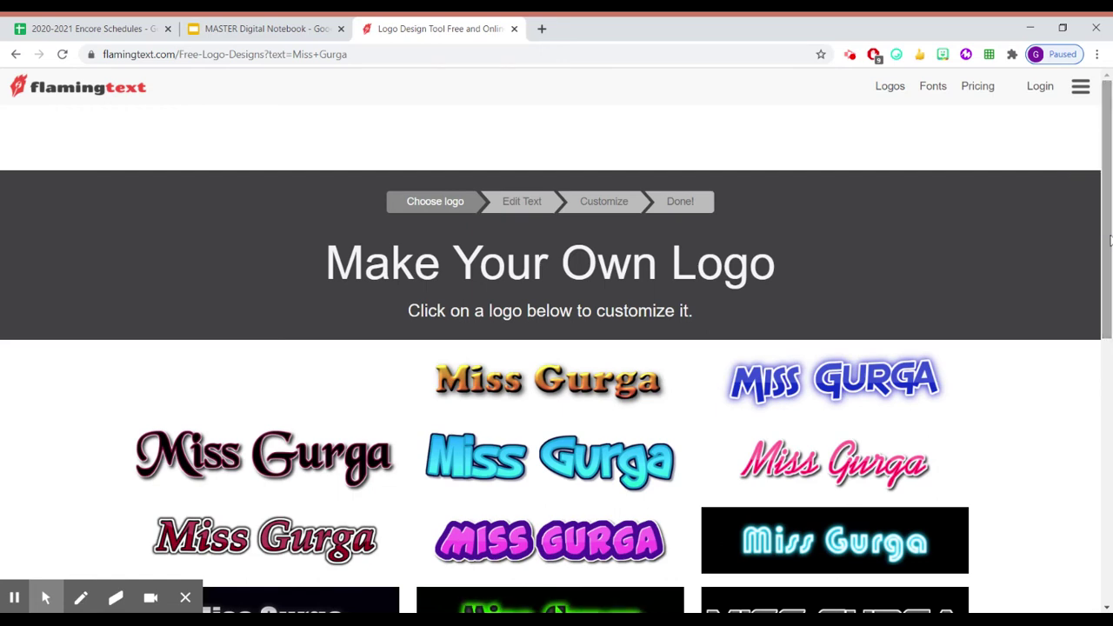
Step: Browse logo design pages 2 and 3, then return to page 1
scroll(1098, 237, down, 3)
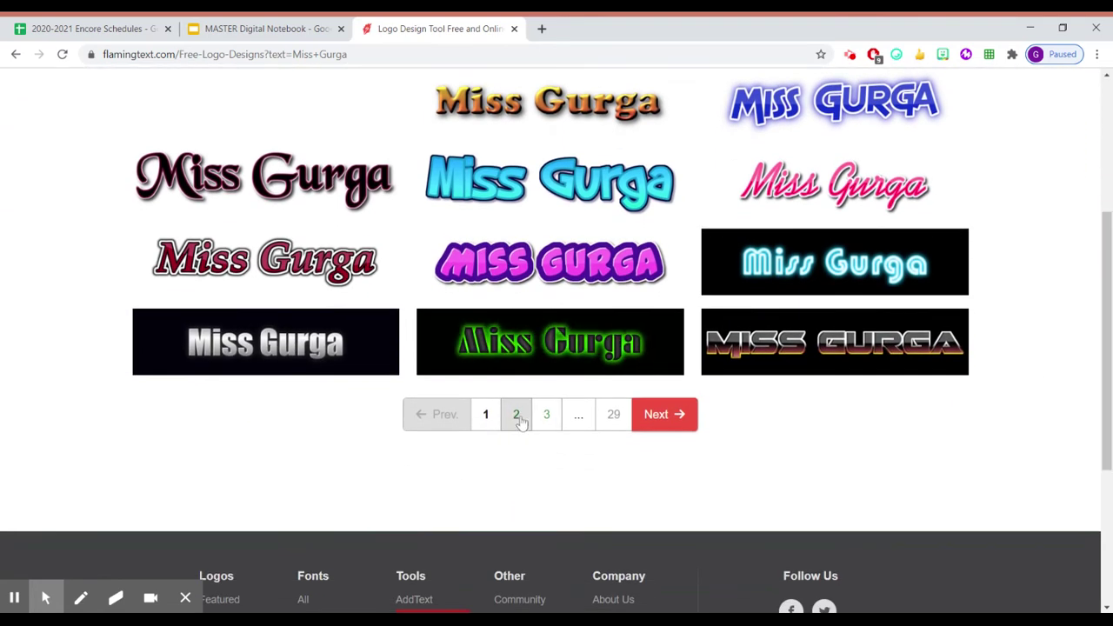
click(517, 416)
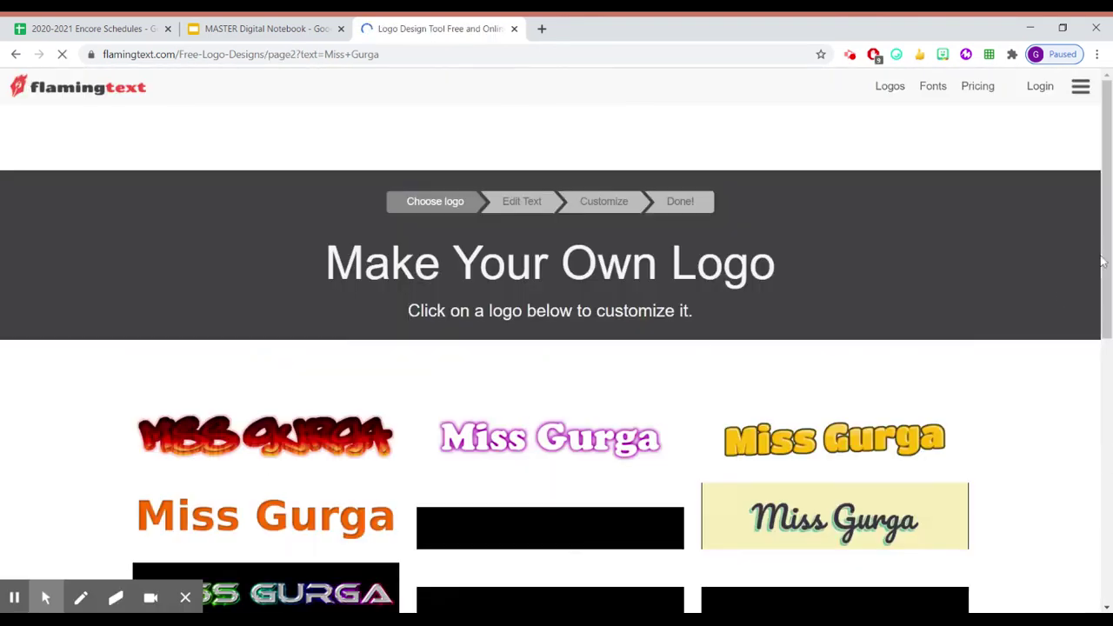
scroll(1097, 228, down, 1)
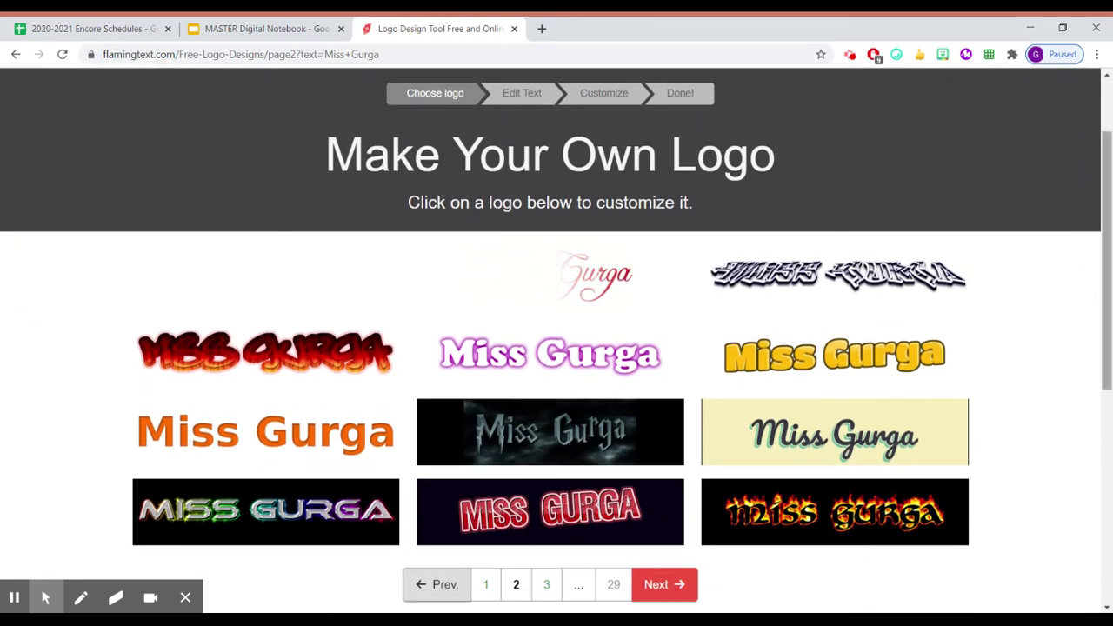
scroll(1102, 241, down, 2)
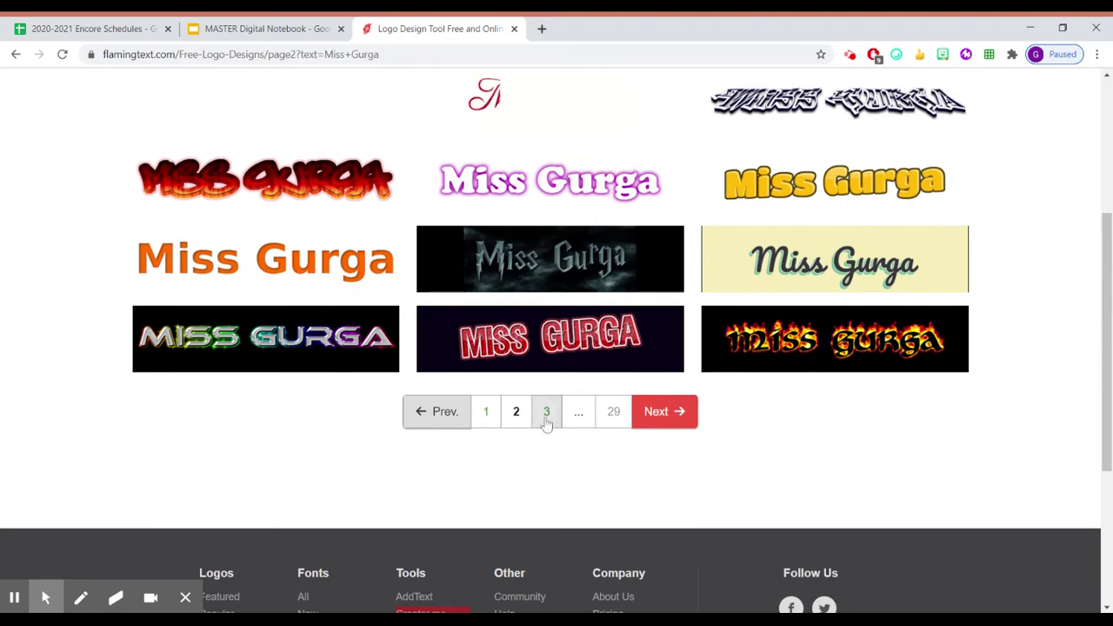
click(546, 416)
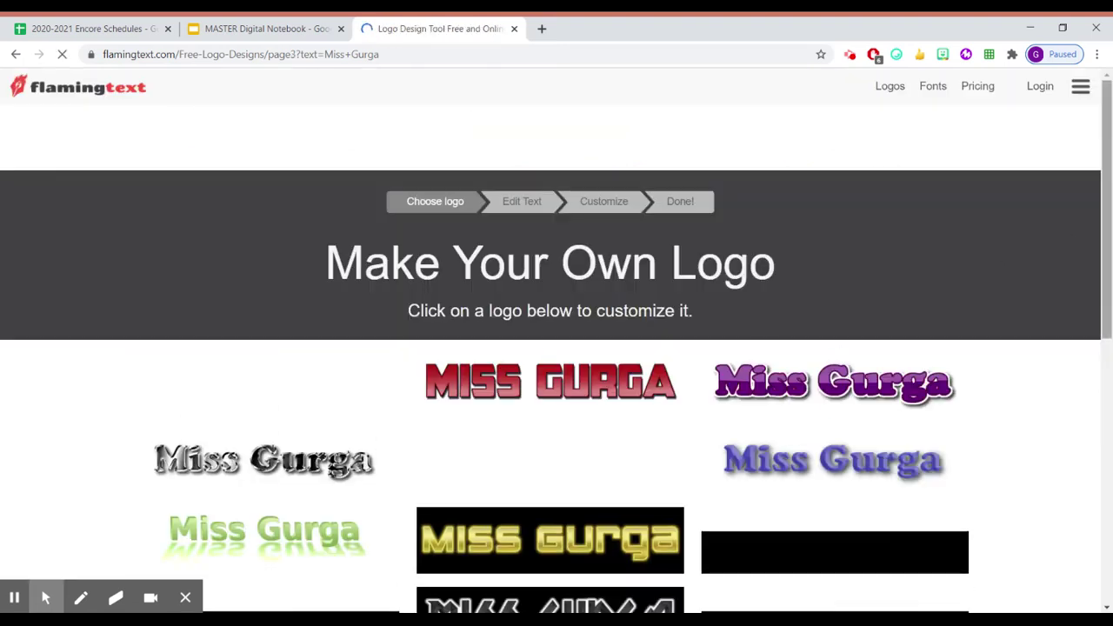
scroll(1096, 200, down, 3)
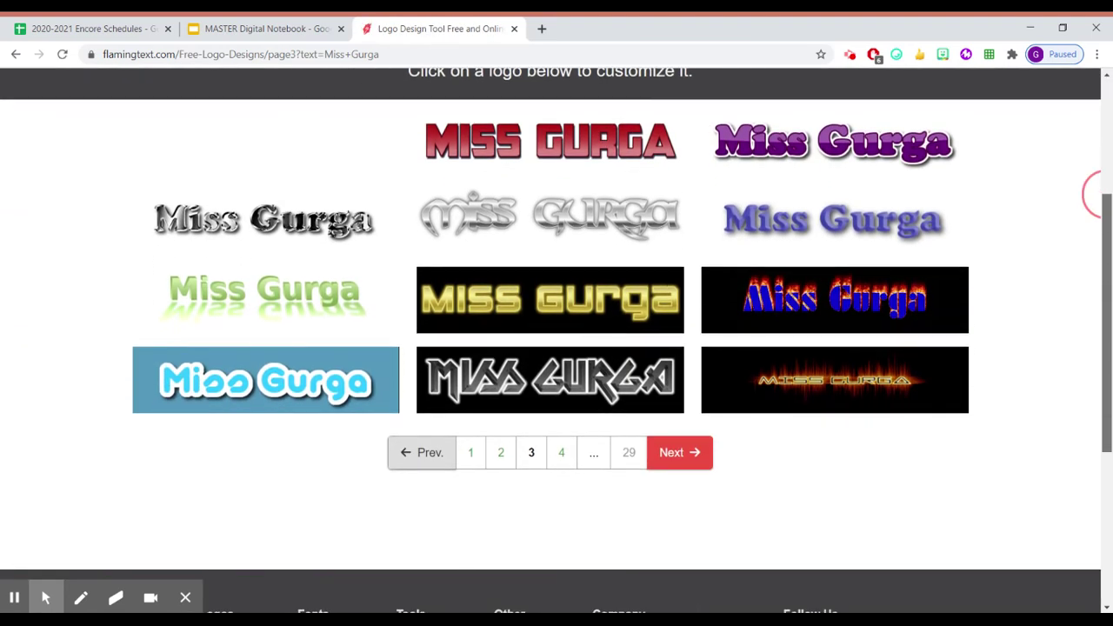
click(494, 454)
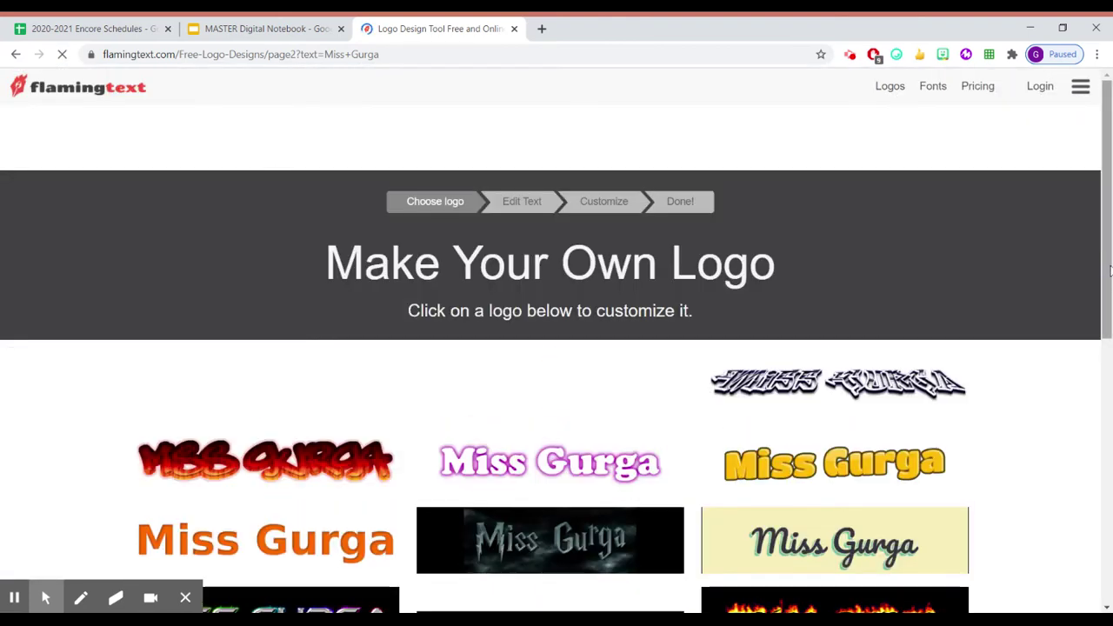
scroll(1096, 261, down, 3)
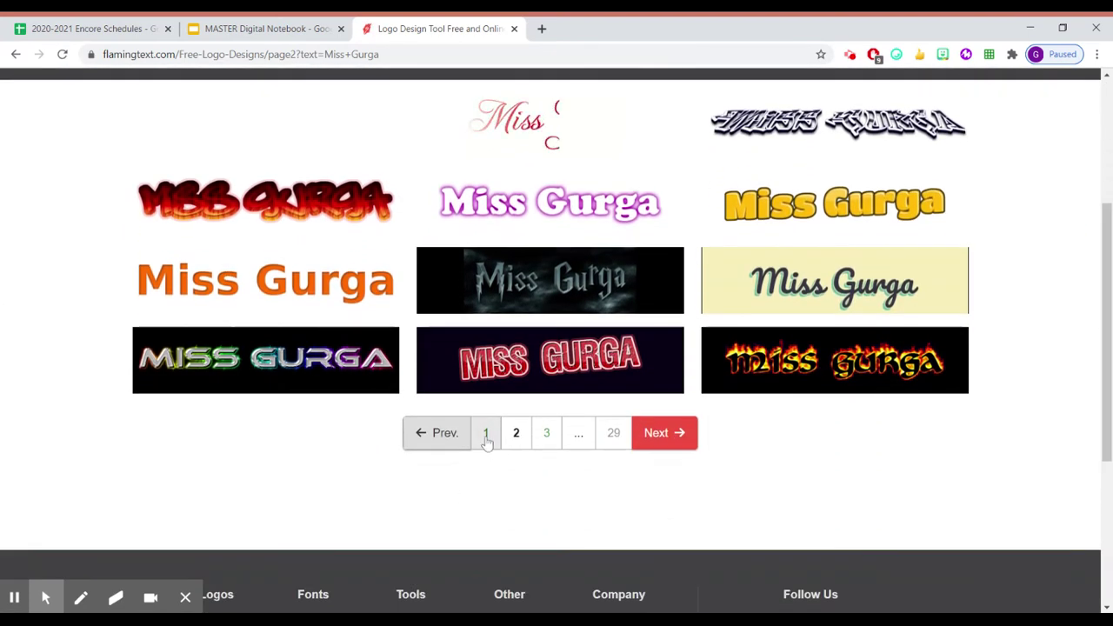
click(486, 433)
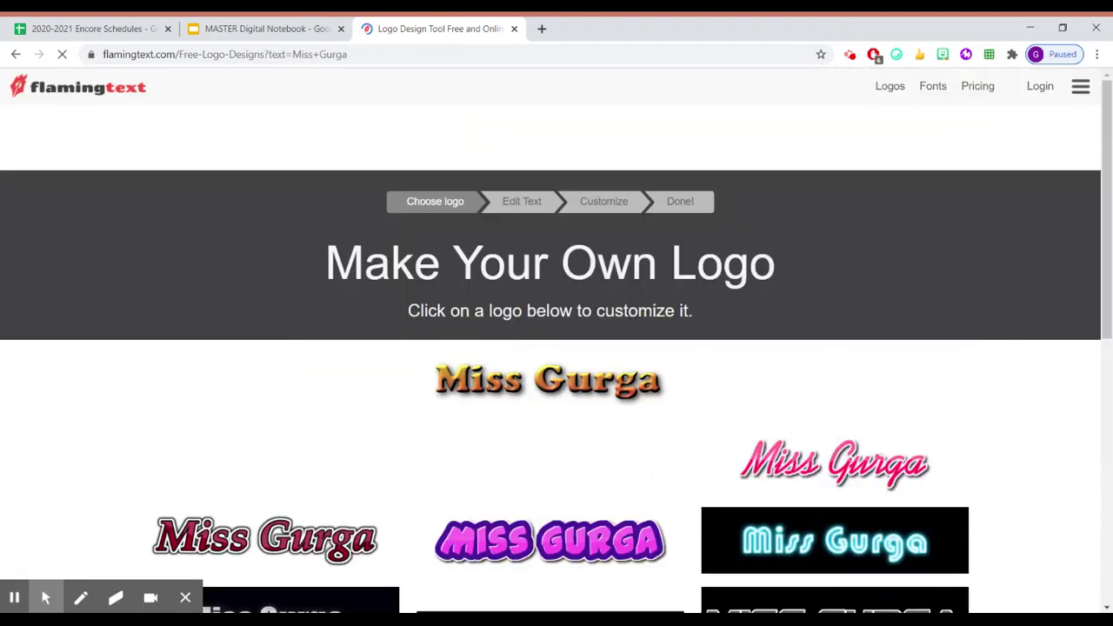
Step: Pick the pink script style's flowing bottom-left variation and finish it on the Done page
click(822, 462)
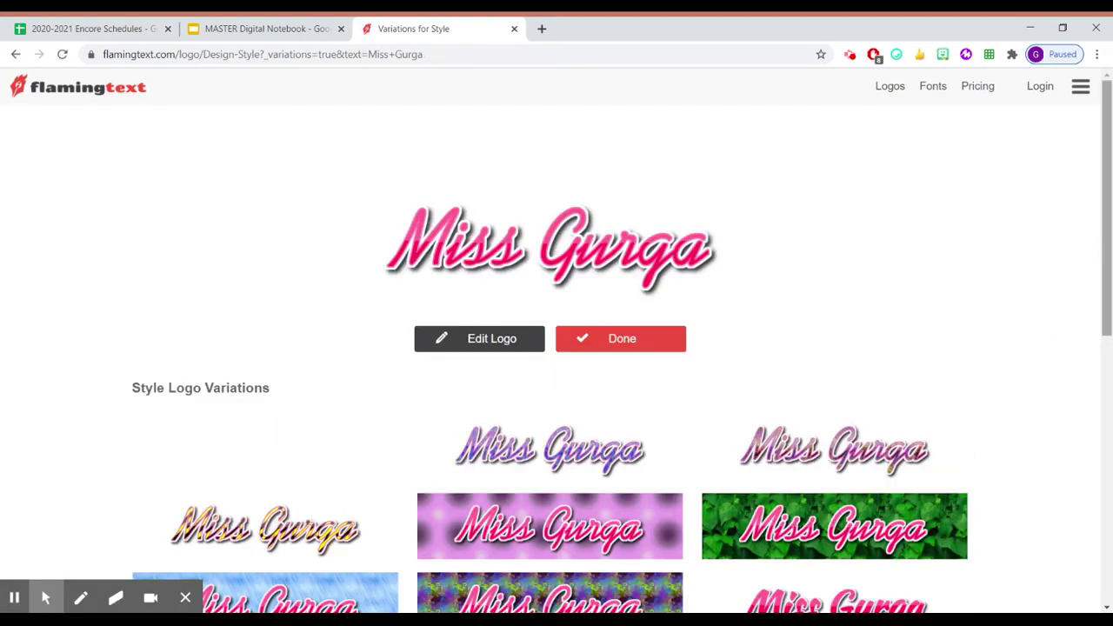
scroll(1093, 224, down, 2)
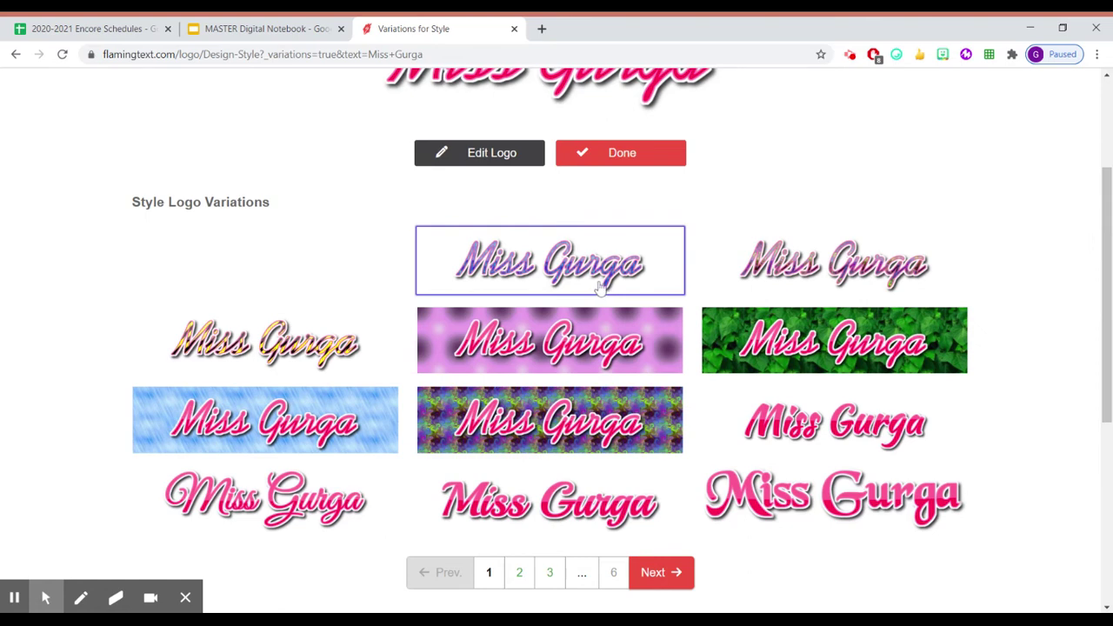
click(293, 509)
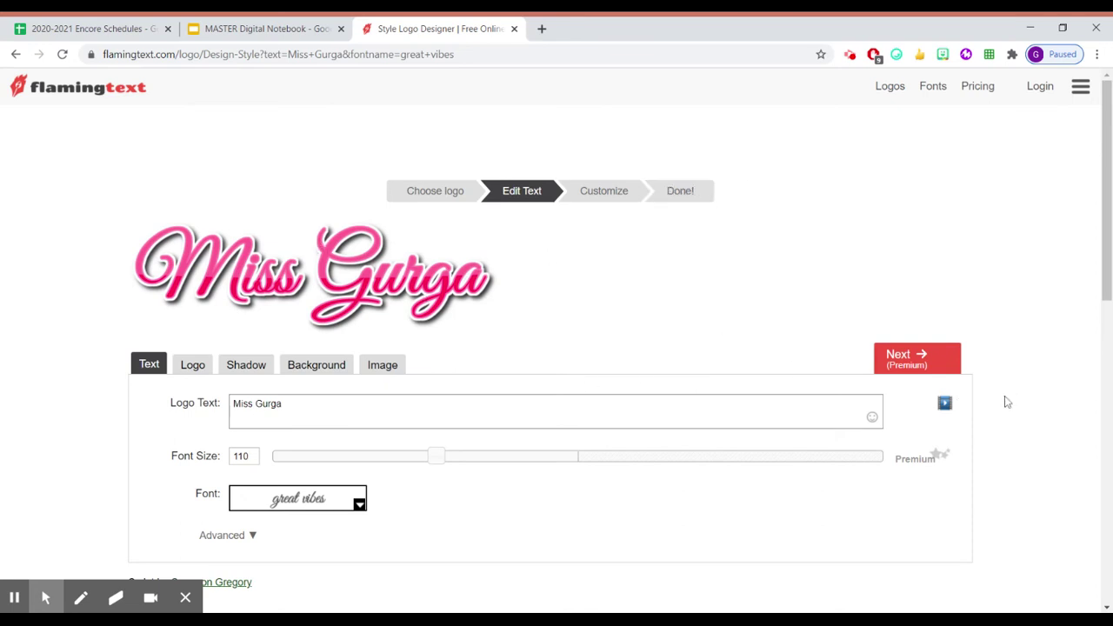
click(907, 368)
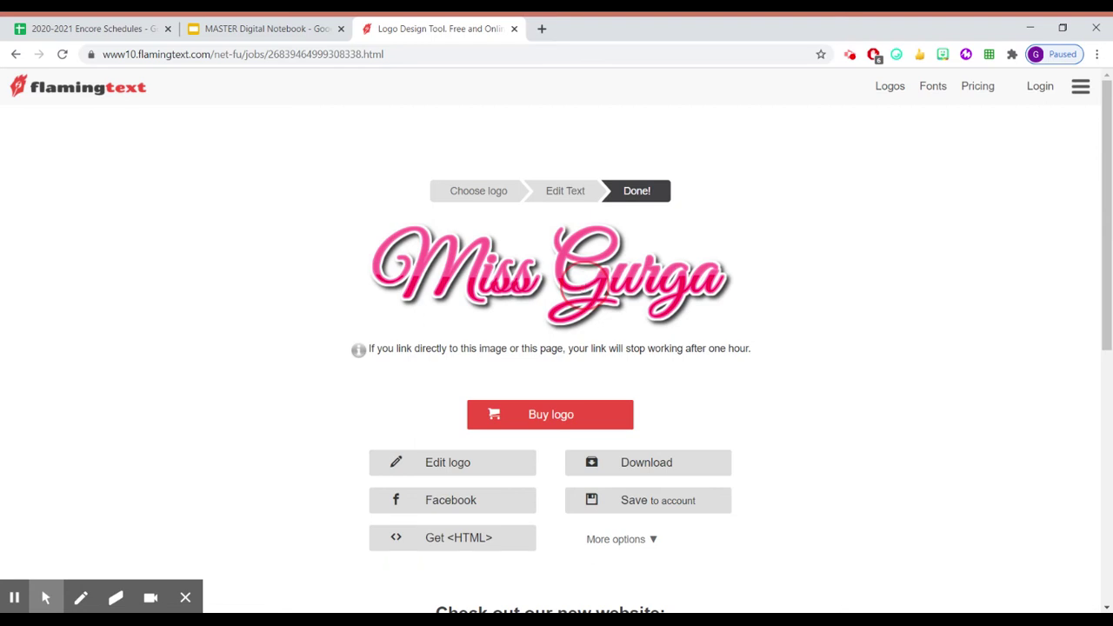
Step: Move the pasted pink name logo across the top of the fridge slide
key(ctrl+shift+Tab)
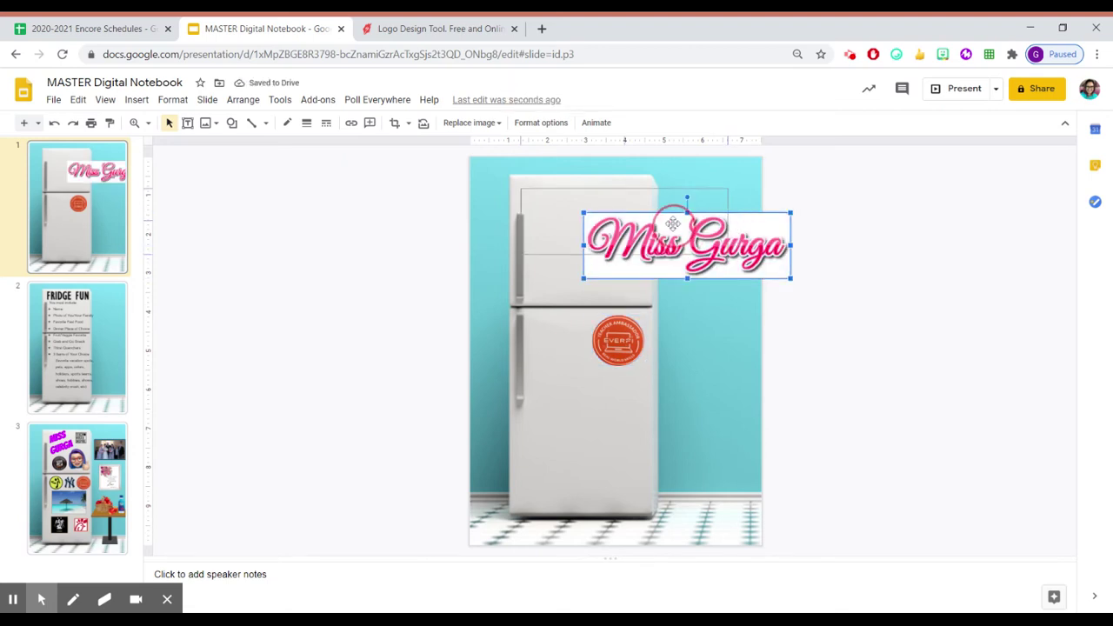
drag(736, 249, 658, 214)
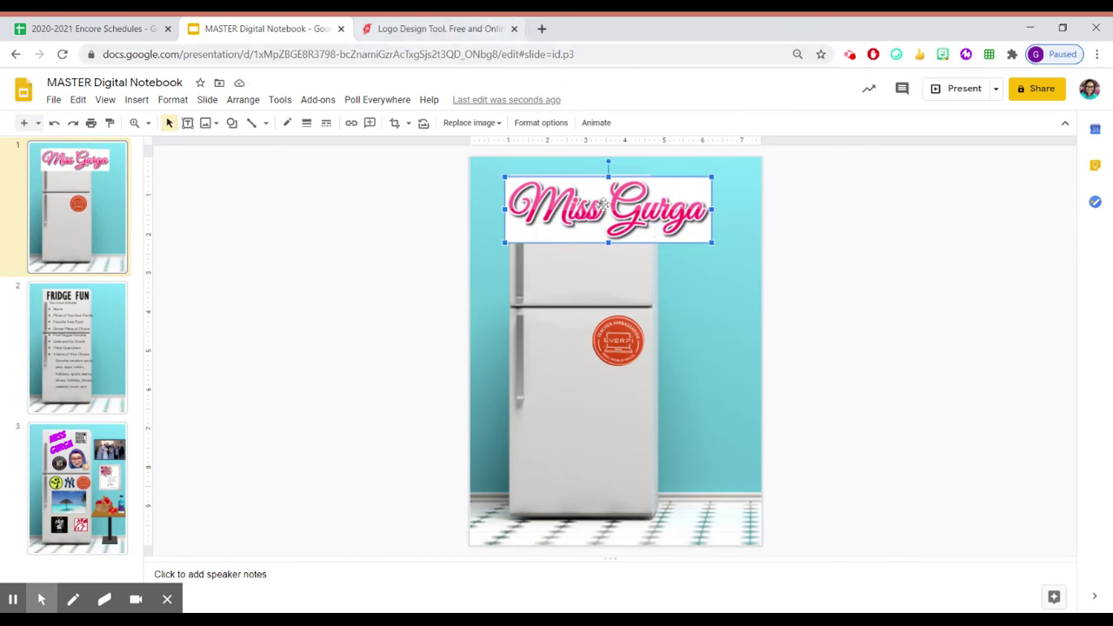
Step: Delete the slide's name logo and regenerate it in FlamingText with a Transparent background
key(Delete)
click(374, 28)
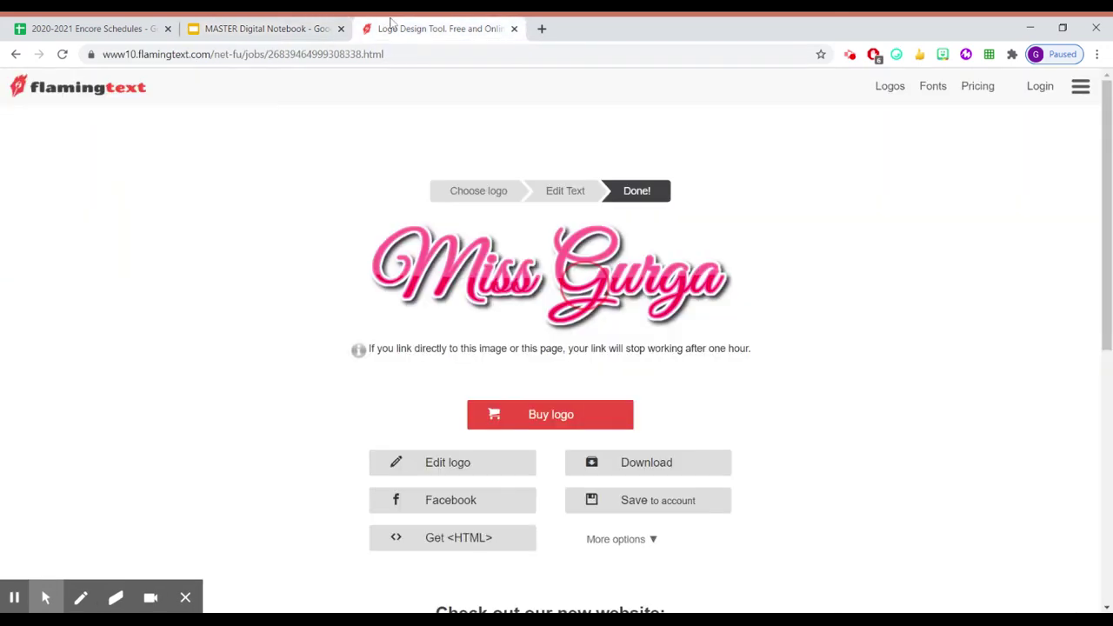
click(566, 191)
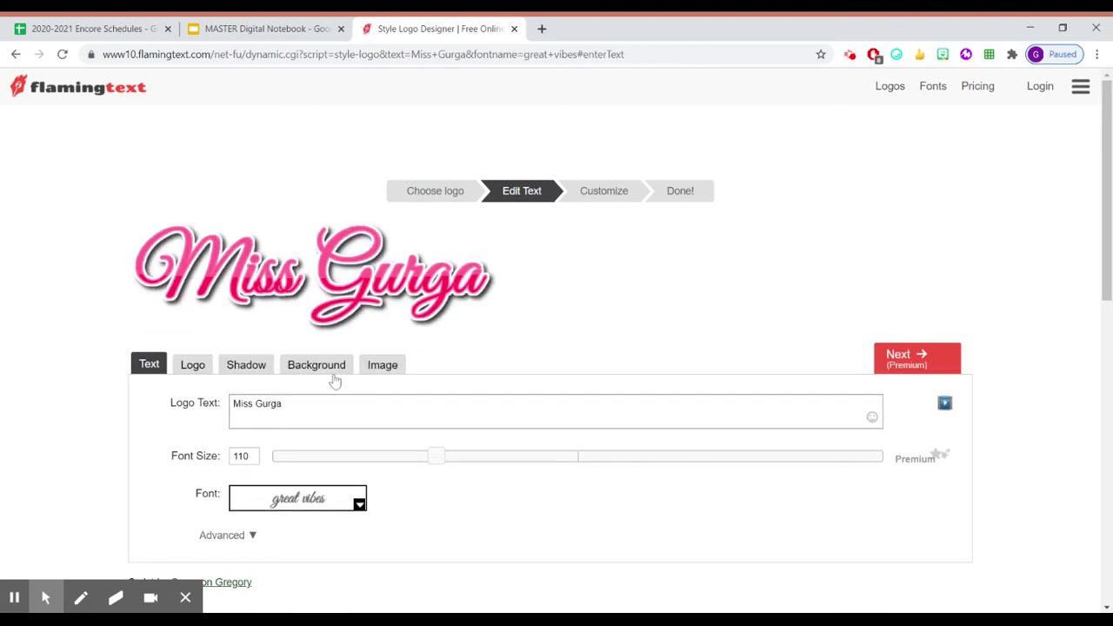
click(335, 363)
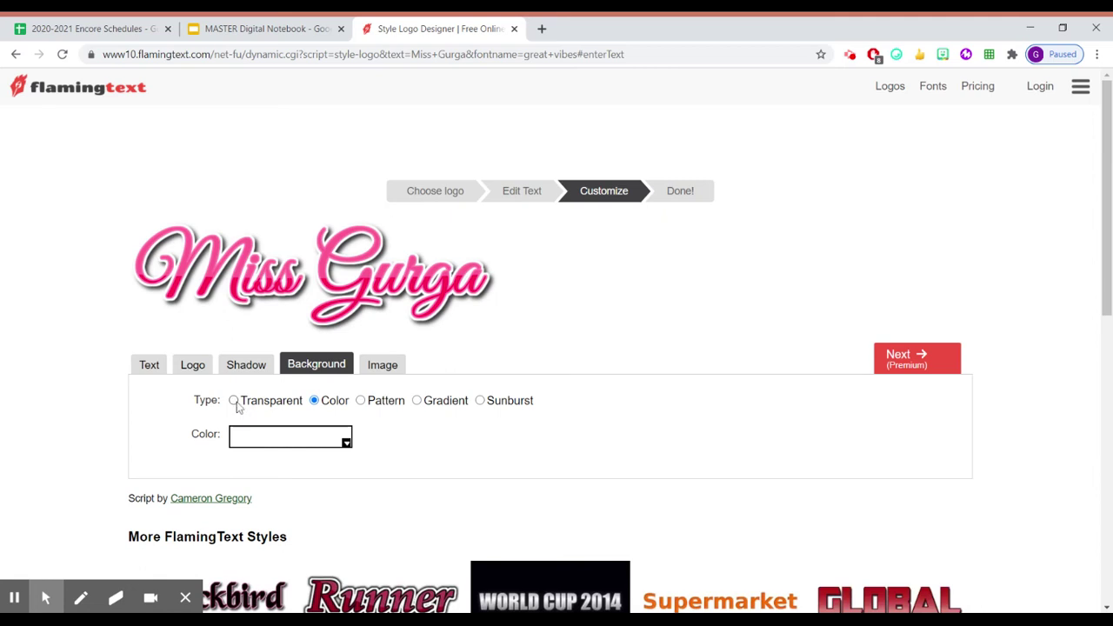
click(234, 401)
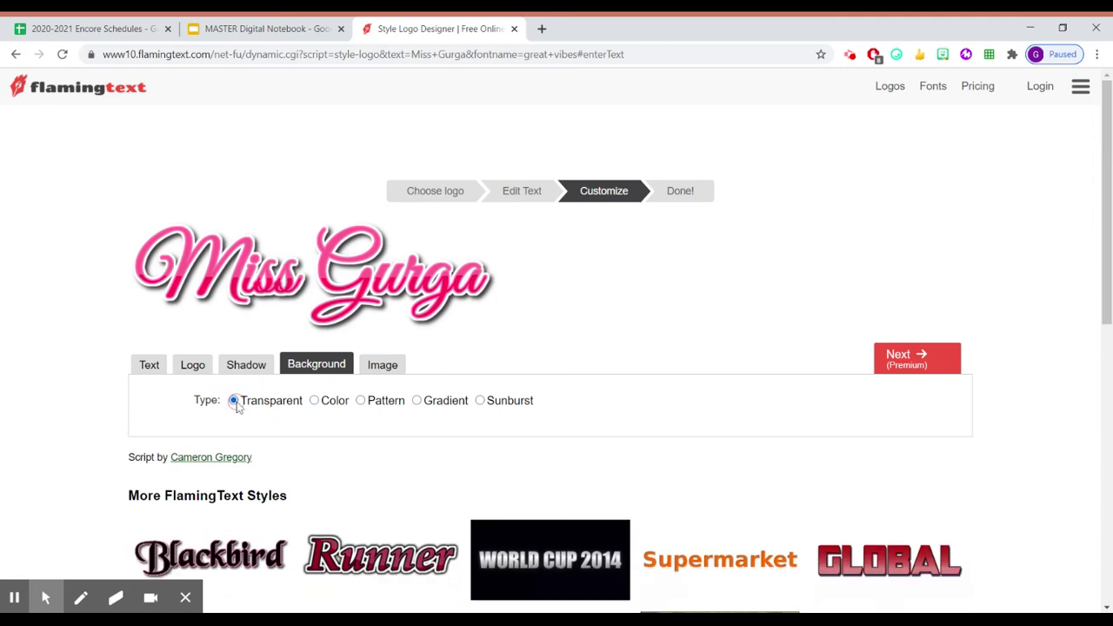
click(896, 352)
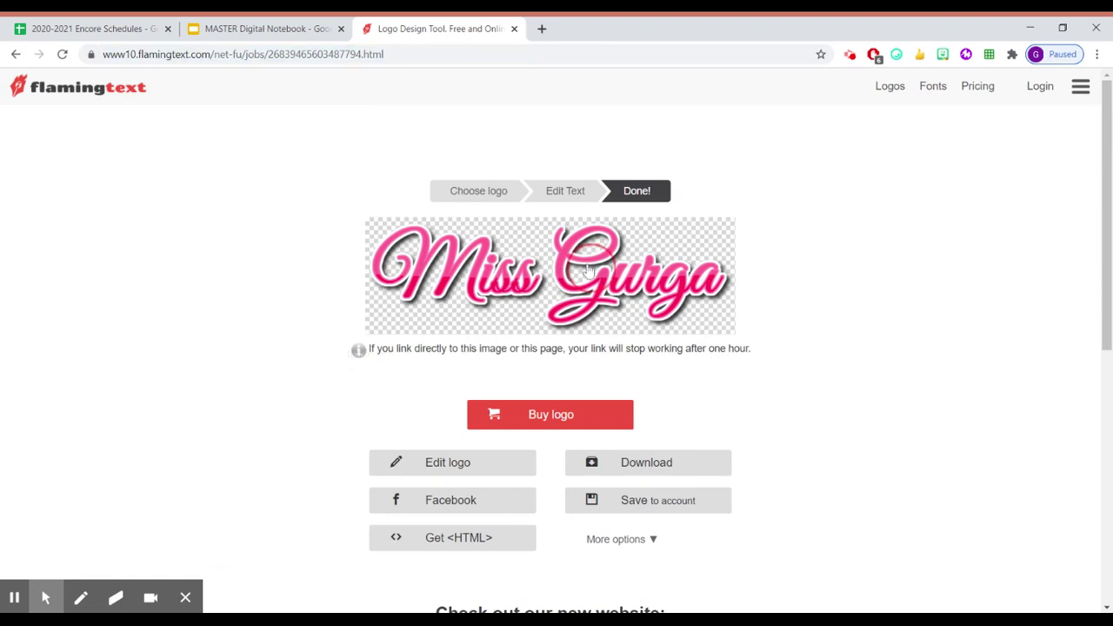
key(ctrl+shift+Tab)
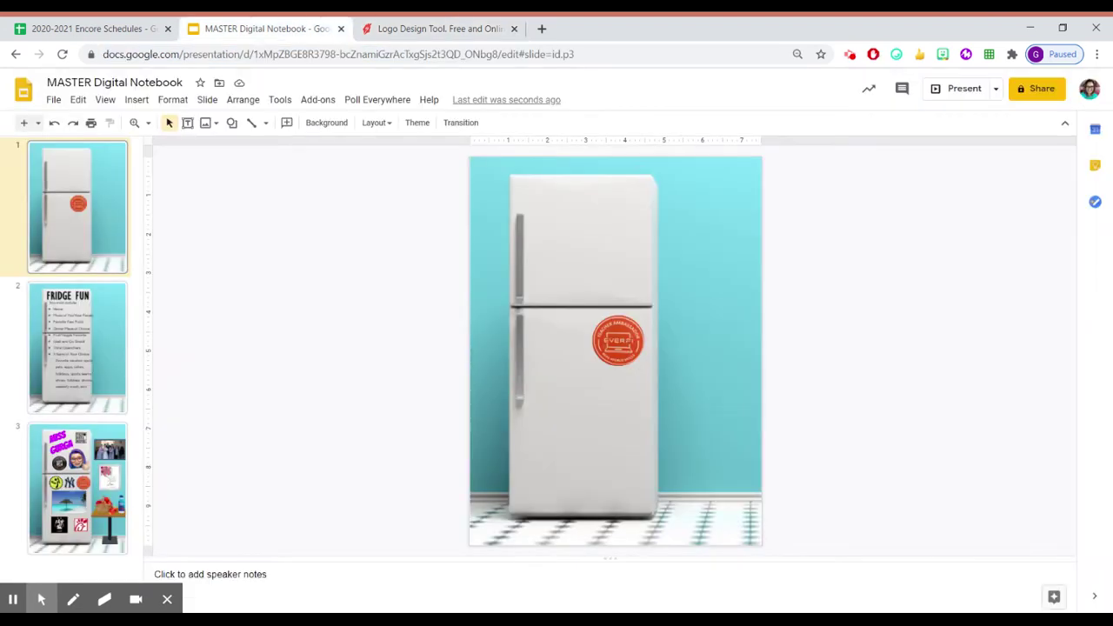
Step: Paste the transparent name logo onto the fridge's top door, tilted counter-clockwise and shrunk
key(ctrl+v)
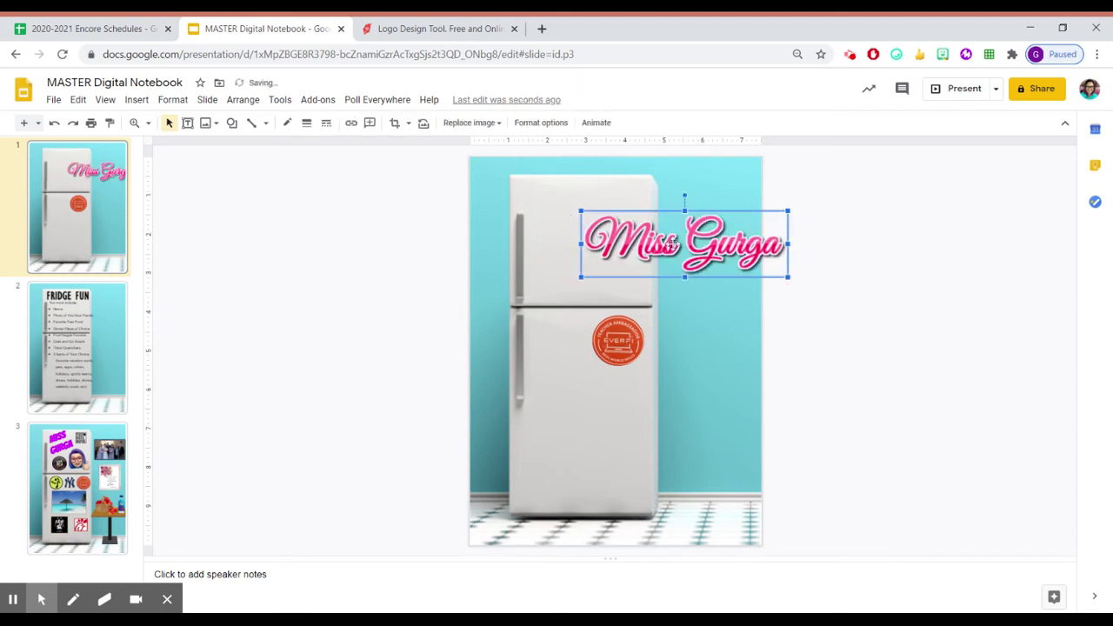
drag(747, 256, 643, 236)
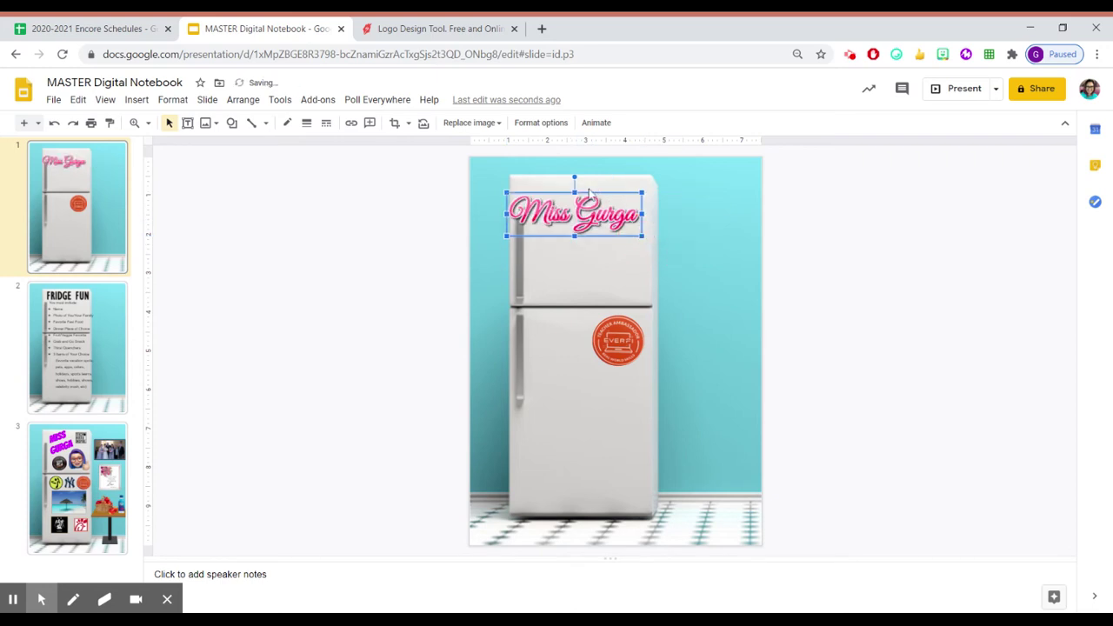
drag(574, 178, 558, 181)
drag(523, 263, 606, 207)
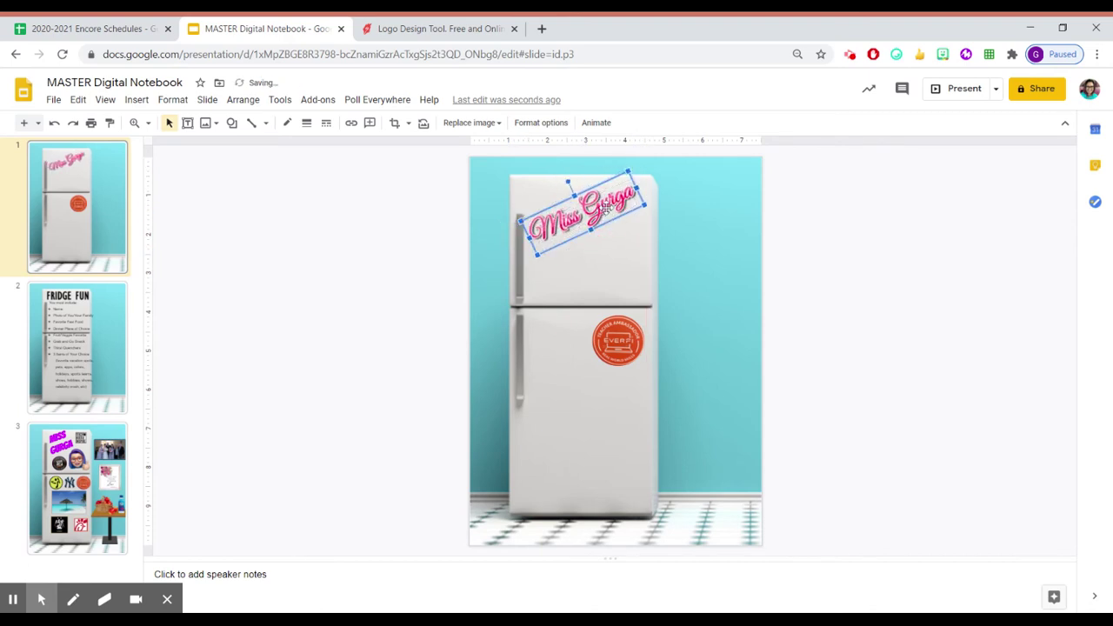
click(618, 272)
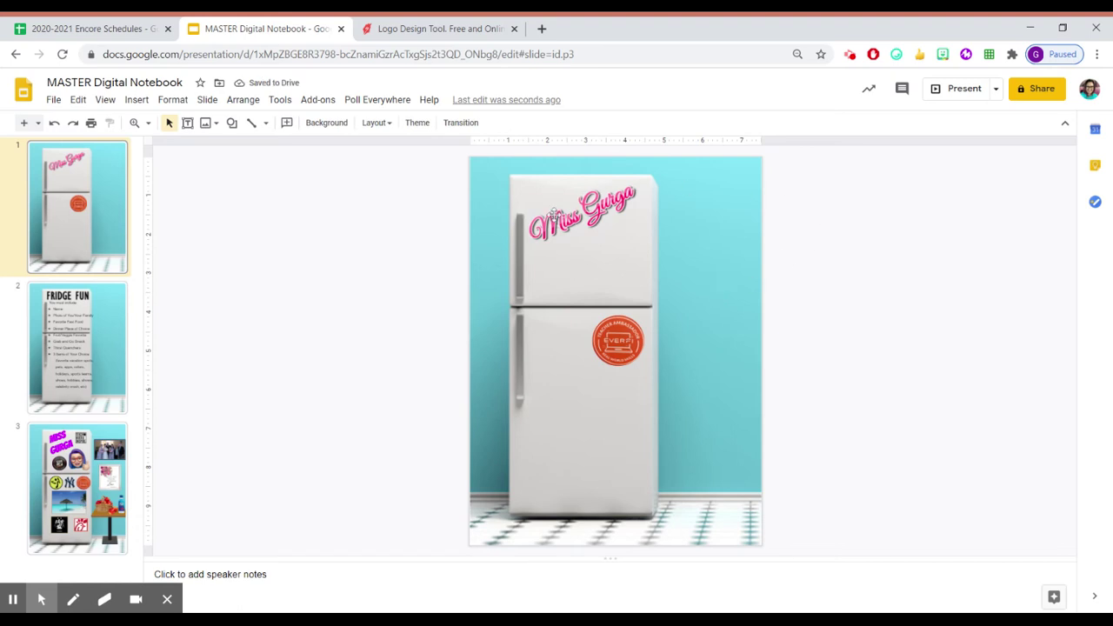
Step: Go to remove.bg and upload the student's classroom photo for background removal
click(410, 28)
click(257, 27)
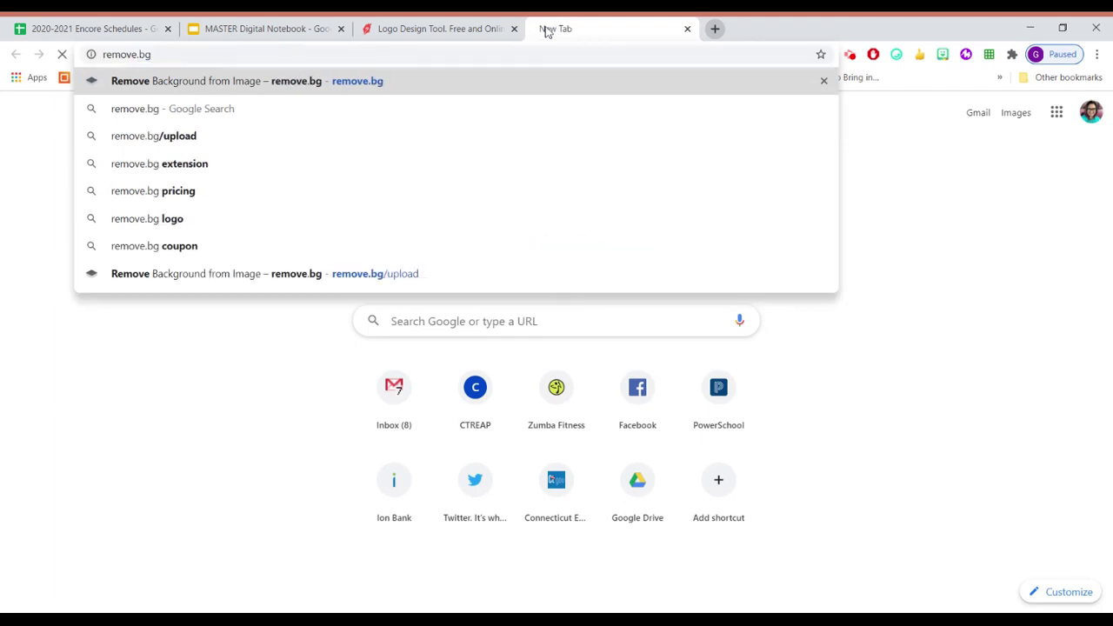
key(Return)
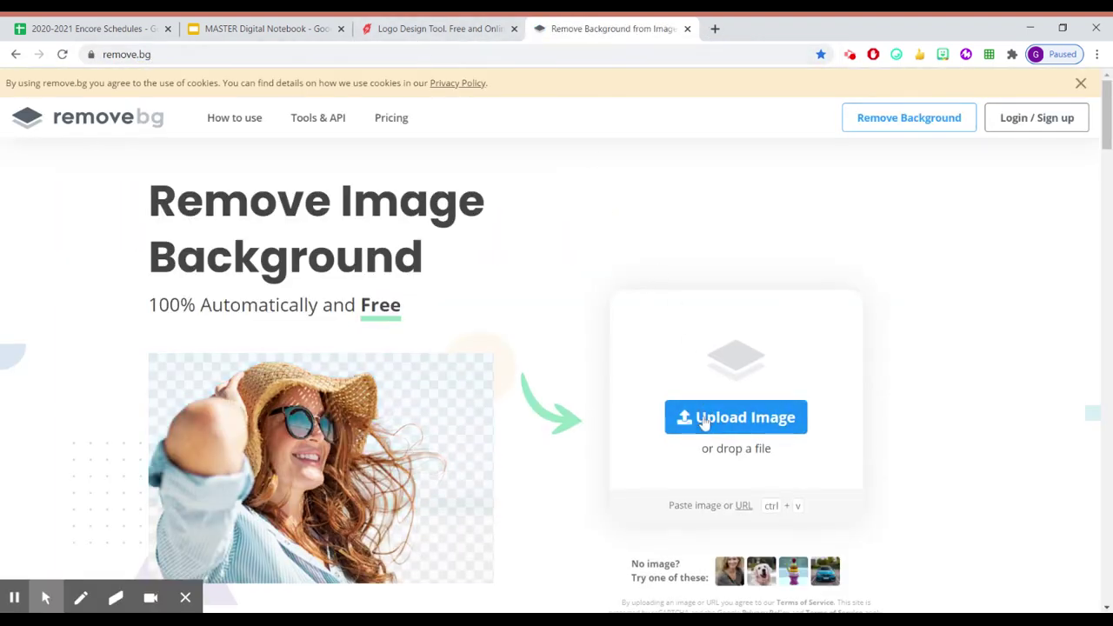
click(706, 419)
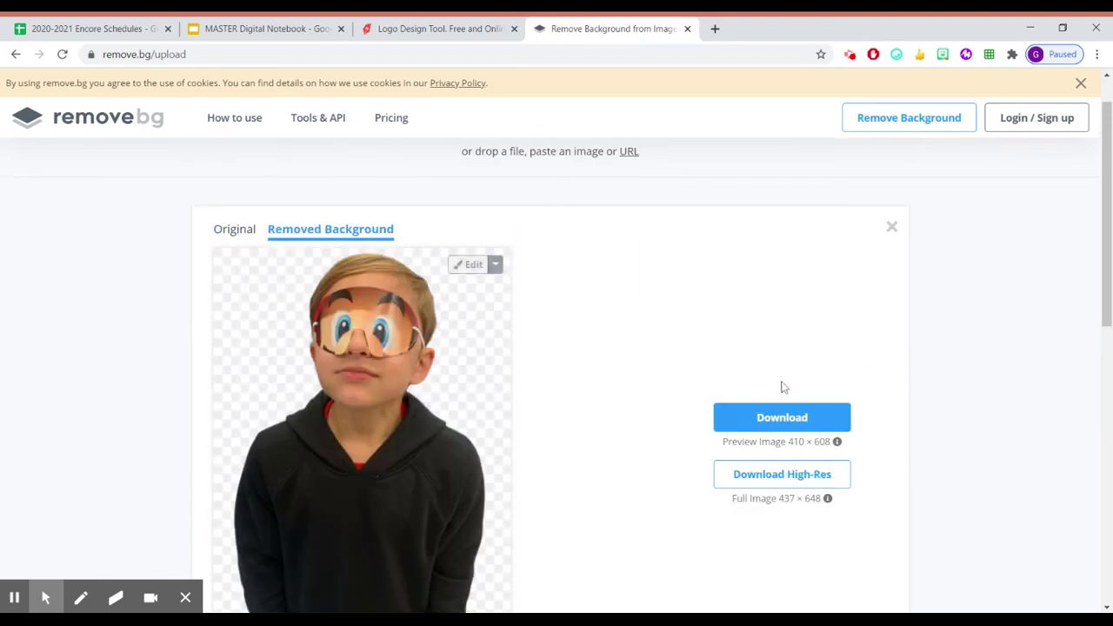
Step: Compare the original with the background-removed version, then download the cut-out as a PNG
click(233, 230)
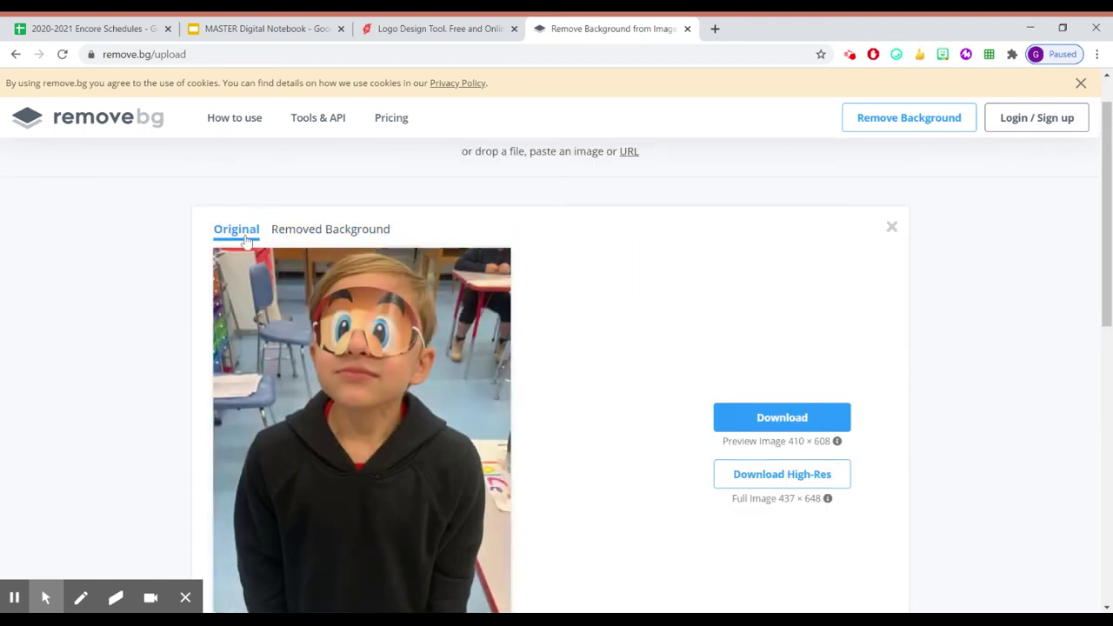
scroll(389, 428, down, 1)
scroll(383, 421, up, 1)
click(319, 231)
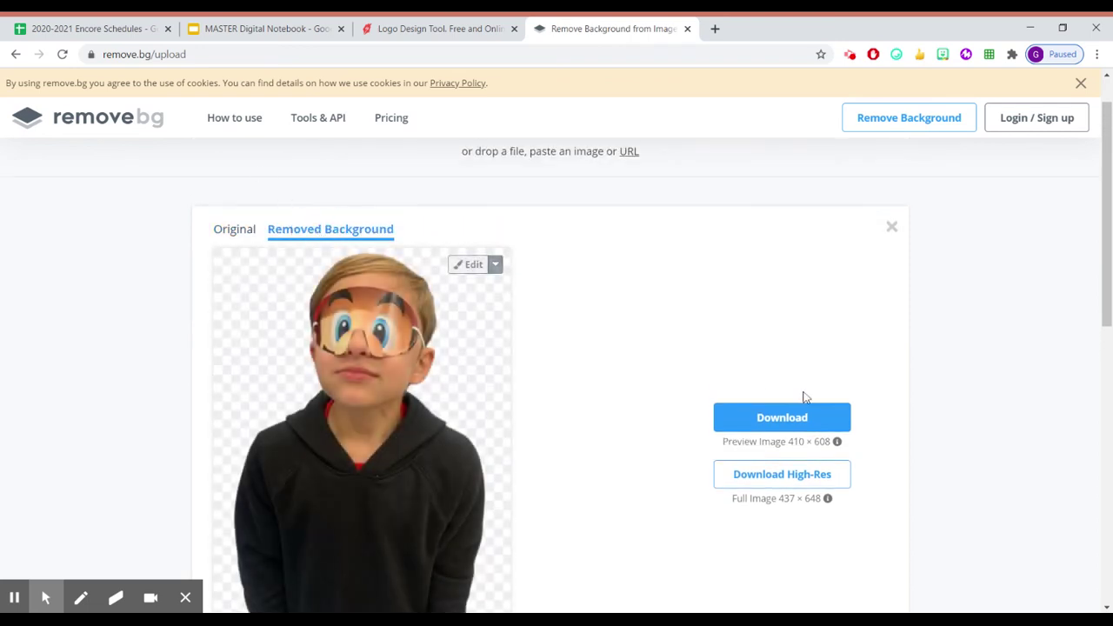
click(805, 425)
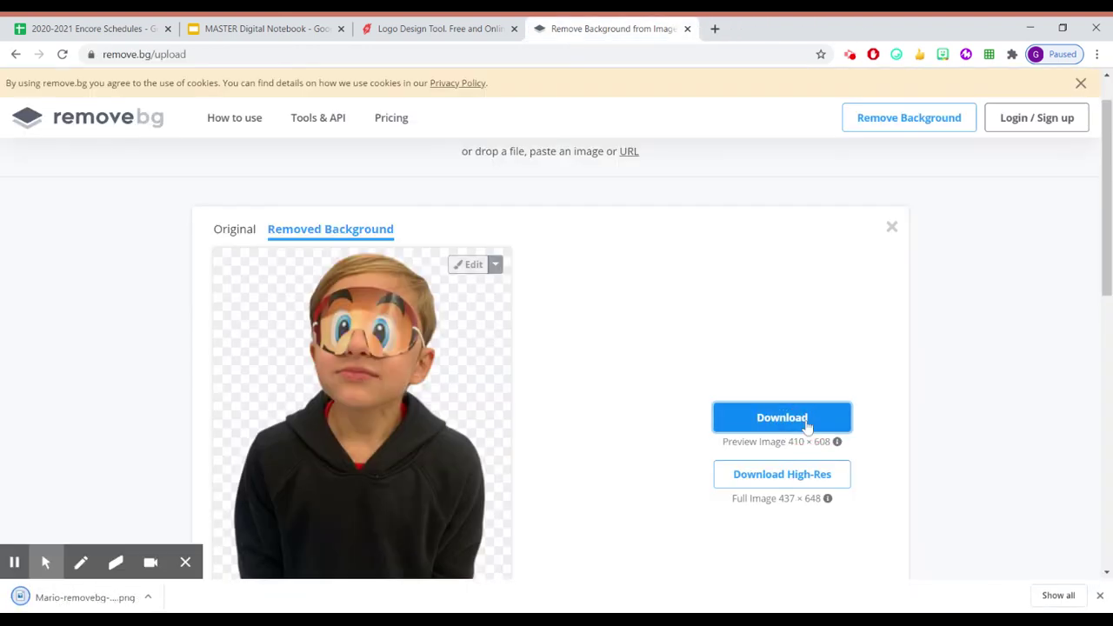
click(228, 28)
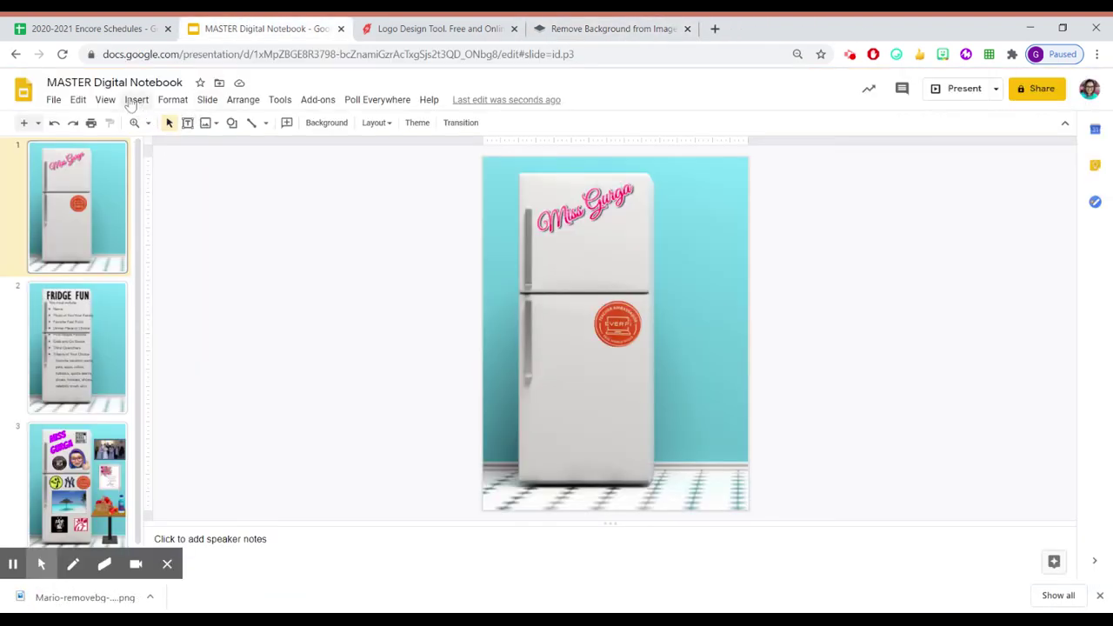
Step: Insert the downloaded background-free student PNG into the fridge slide from the computer
click(135, 100)
mouse_move(160, 124)
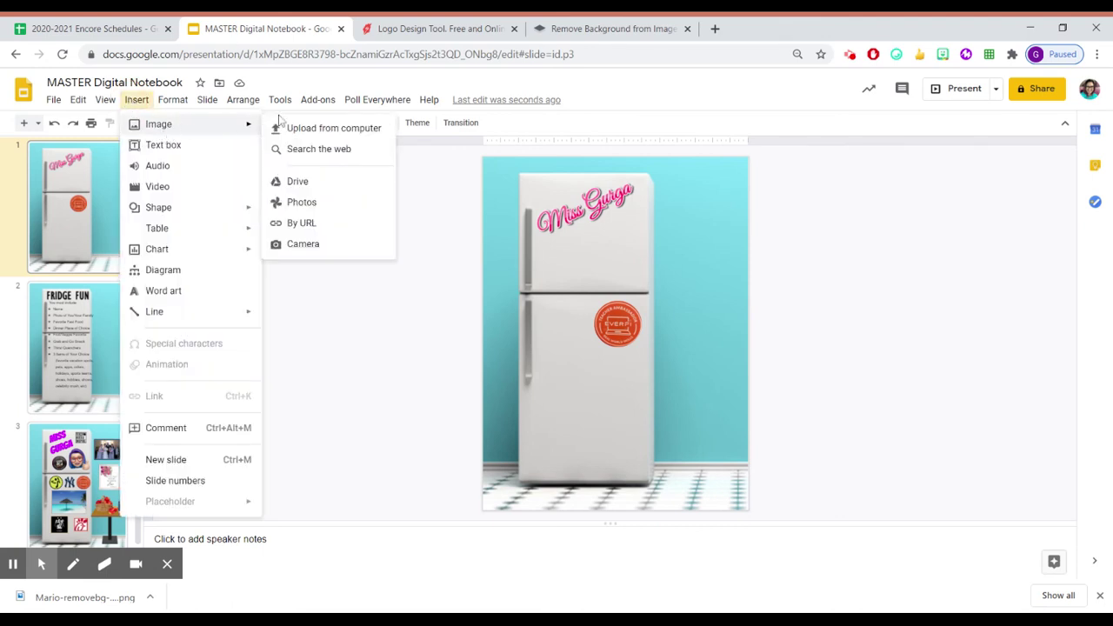
click(342, 129)
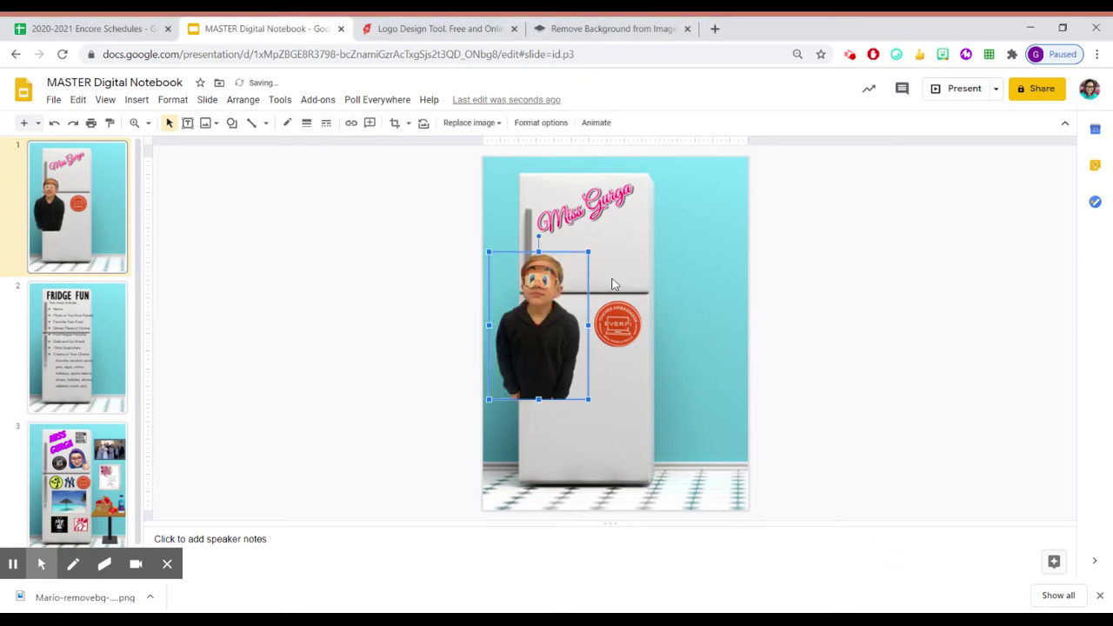
Step: Shrink the student cut-out to magnet size and place it on the upper fridge door below the pink logo
drag(588, 252, 531, 356)
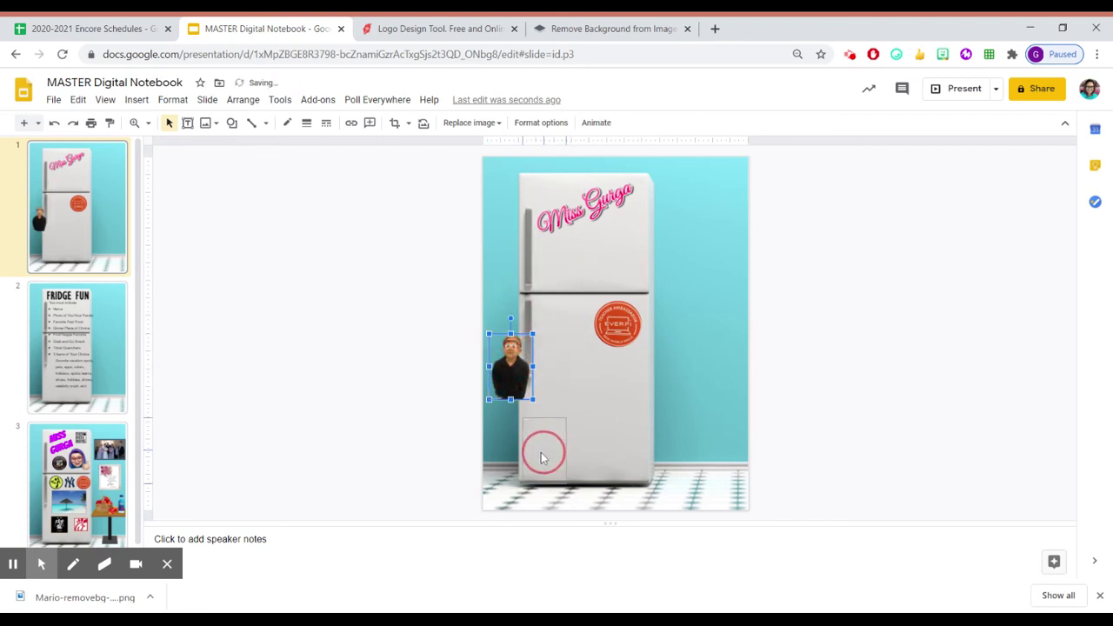
drag(540, 458, 541, 448)
click(707, 430)
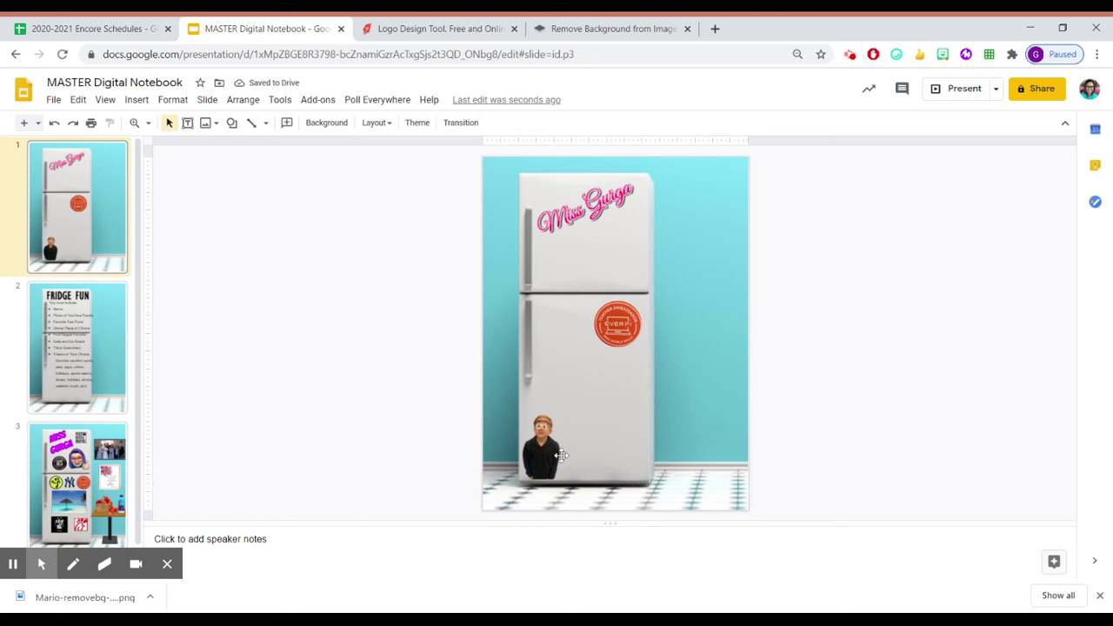
drag(548, 448, 644, 242)
click(635, 272)
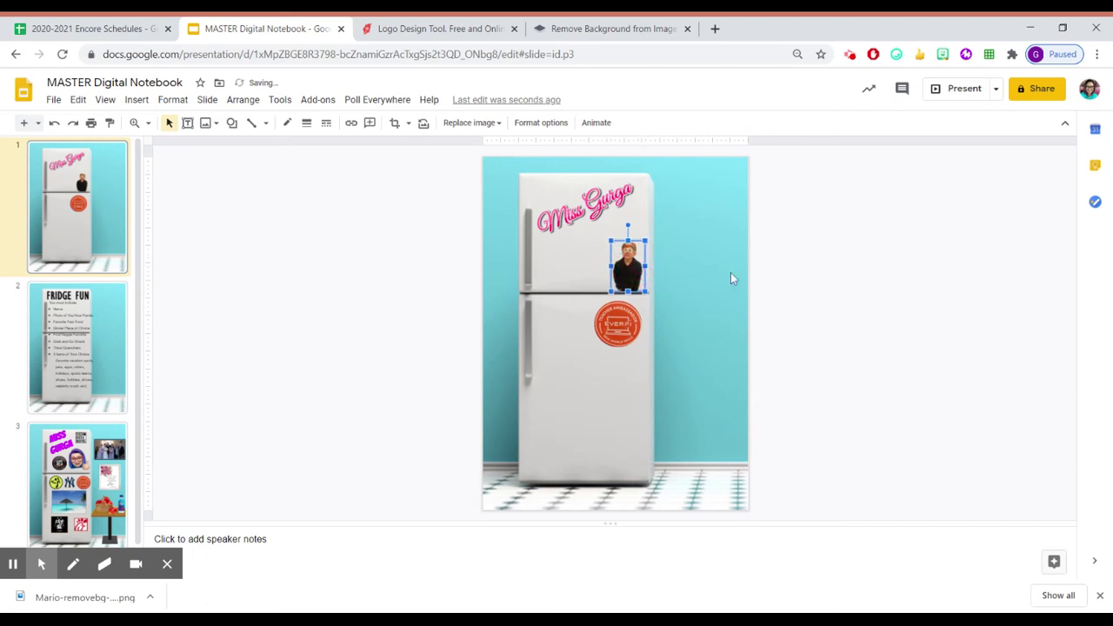
click(829, 276)
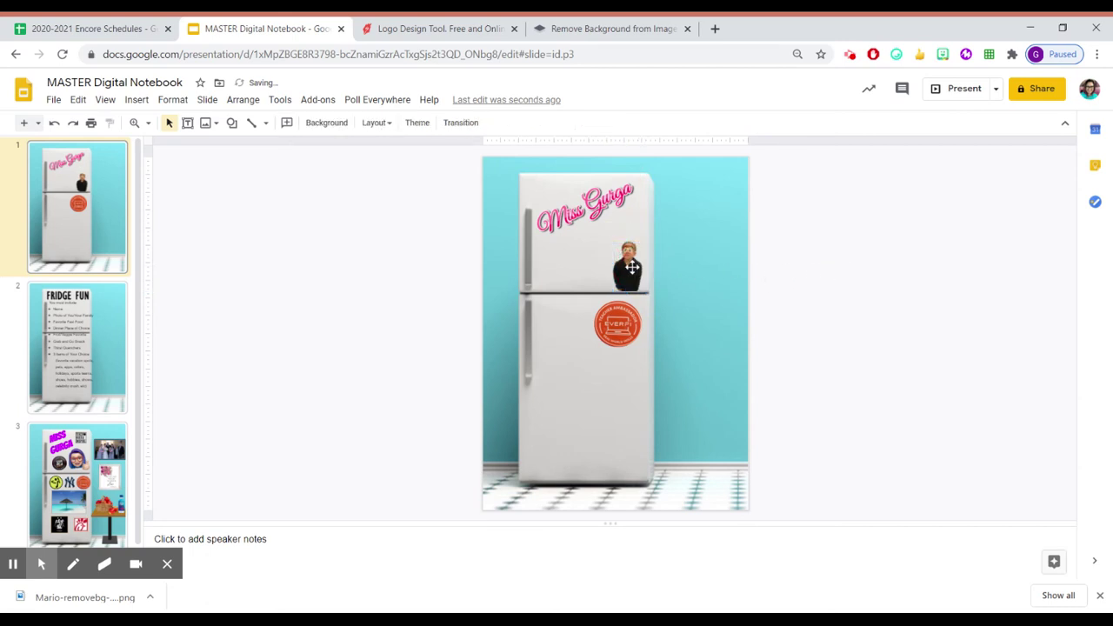